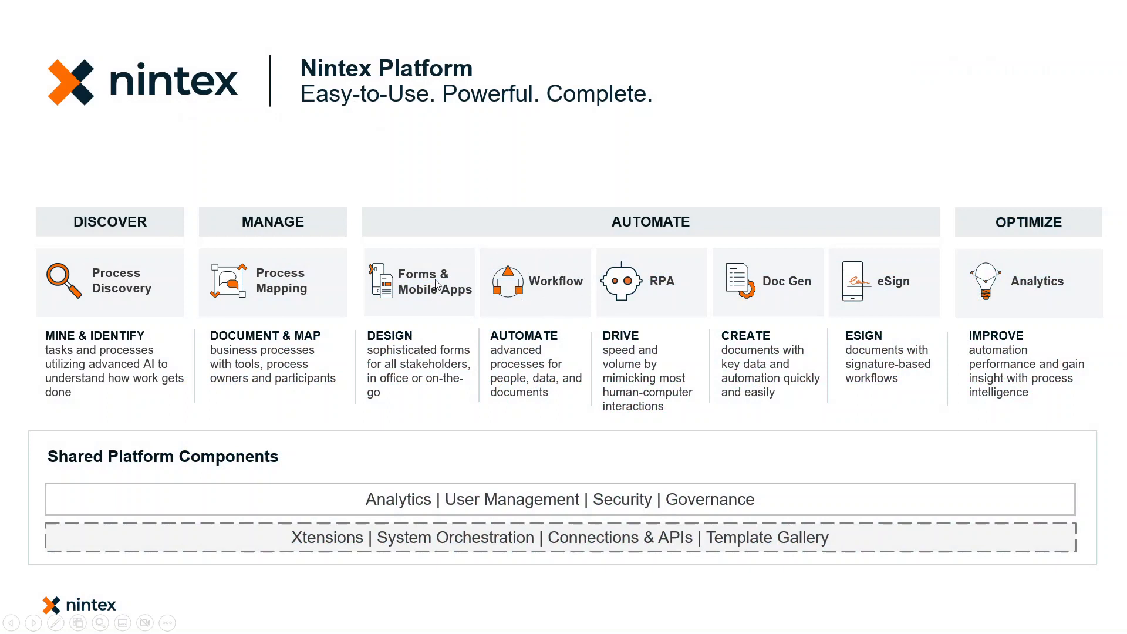
# - Switch to Nintex Workflow Cloud and bring up the blank new workflow in the designer
pyautogui.hotkey('alt', 'Tab')
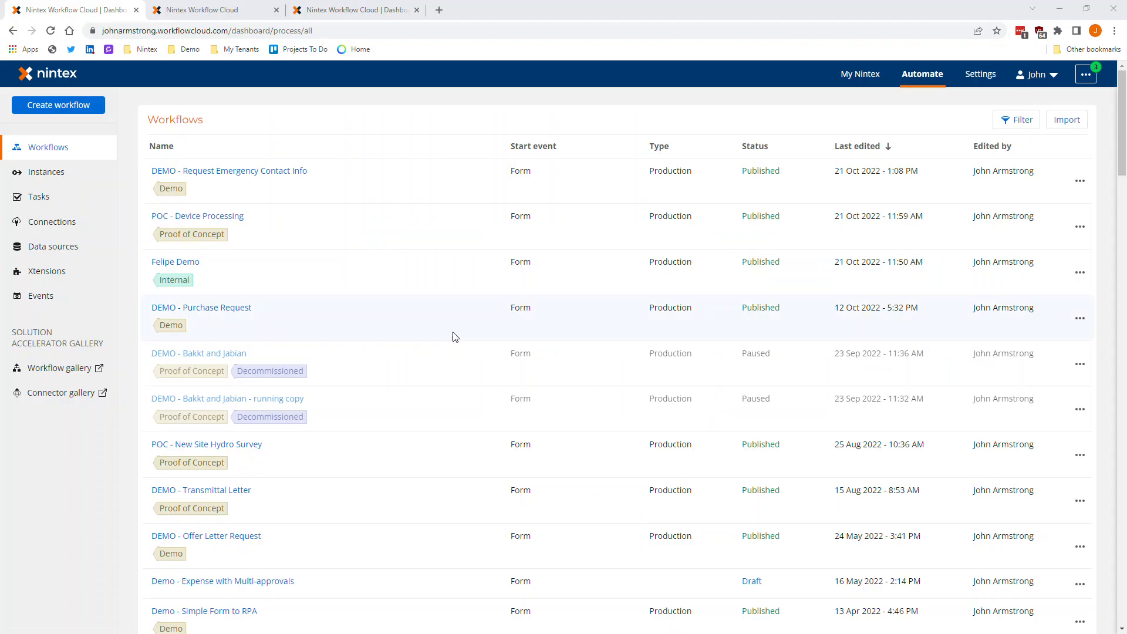
pyautogui.click(236, 10)
pyautogui.moveTo(339, 12); pyautogui.dragTo(206, 12)
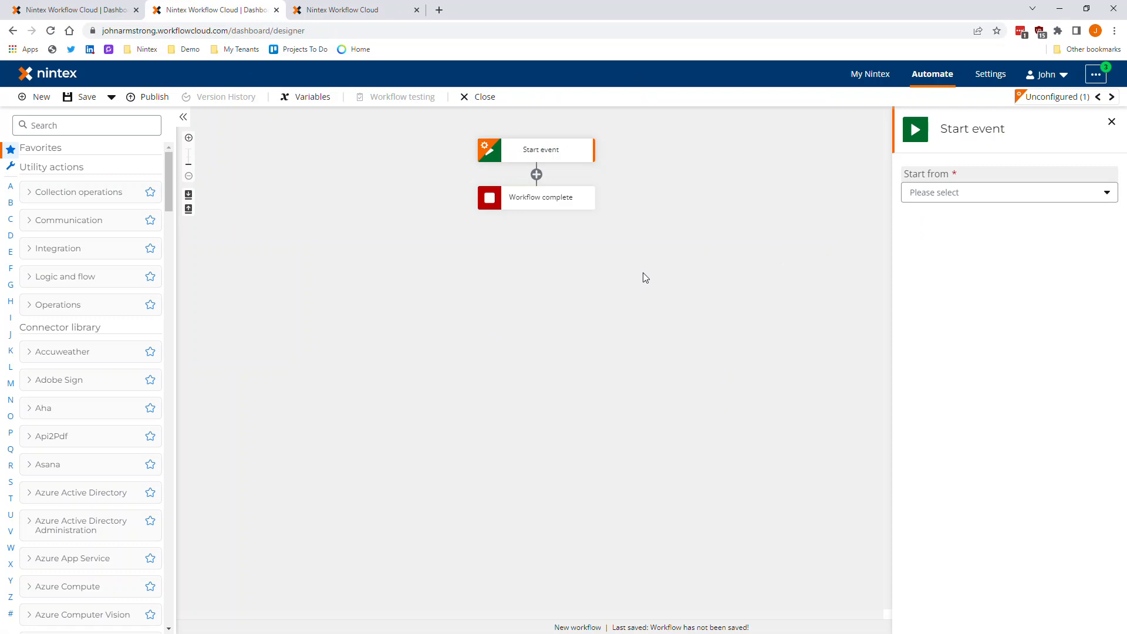
# - Set the workflow's start event to Nintex Form and open the form for designing
pyautogui.click(925, 194)
pyautogui.click(928, 255)
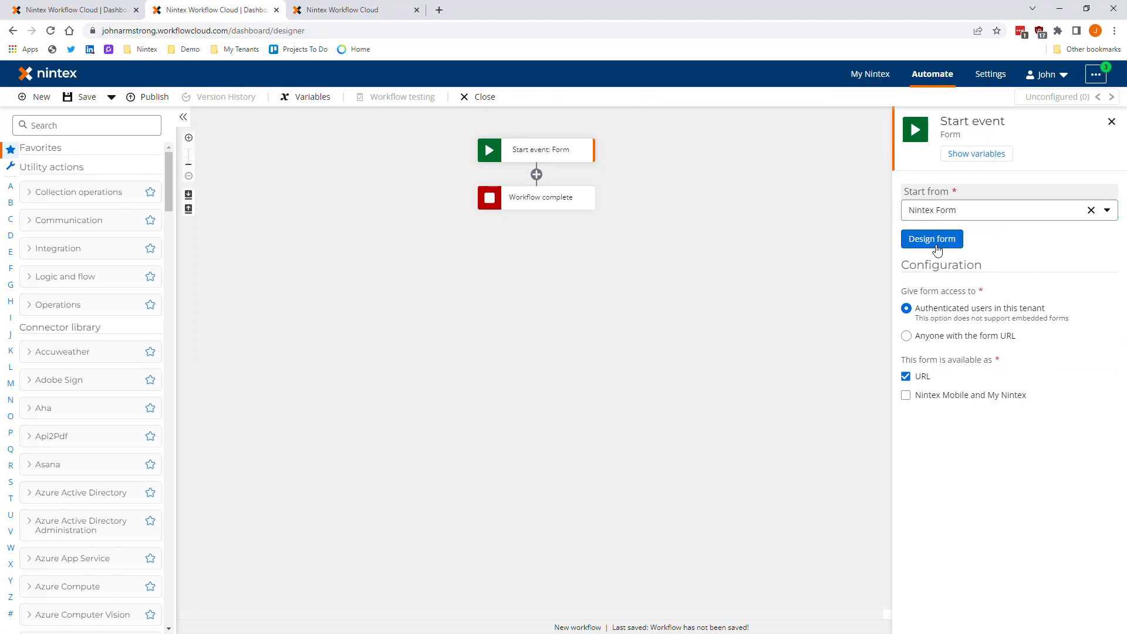
pyautogui.click(934, 245)
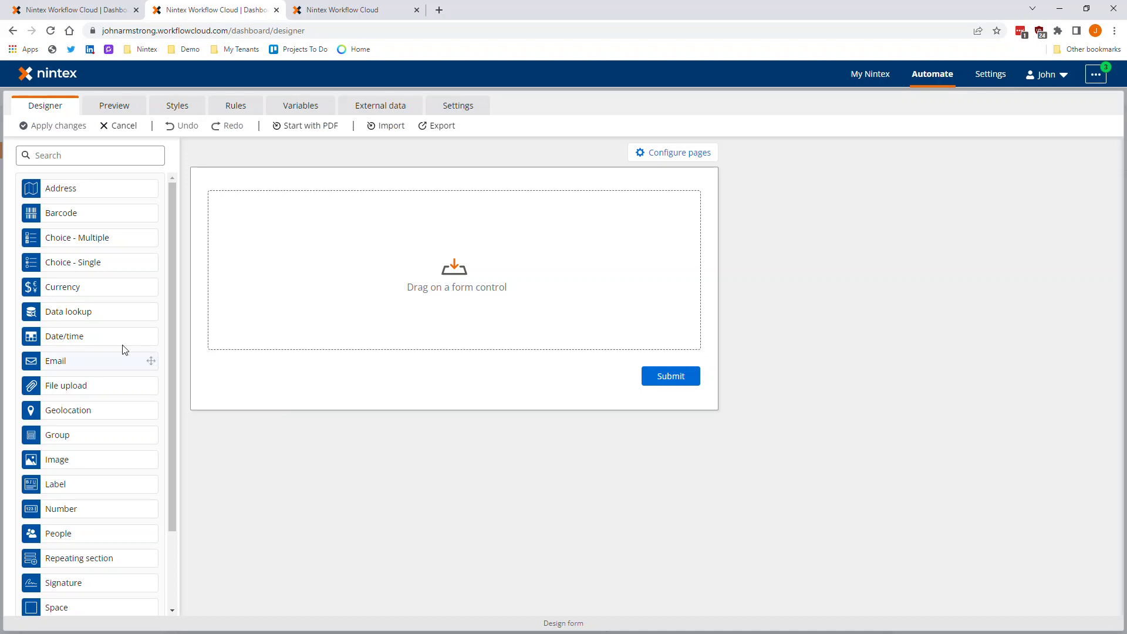
# - Add two Text - Short controls side by side to the form and a Choice - Single control below them
pyautogui.scroll(-2, 123, 353)
pyautogui.moveTo(151, 563); pyautogui.dragTo(262, 221)
pyautogui.moveTo(42, 567); pyautogui.dragTo(661, 212)
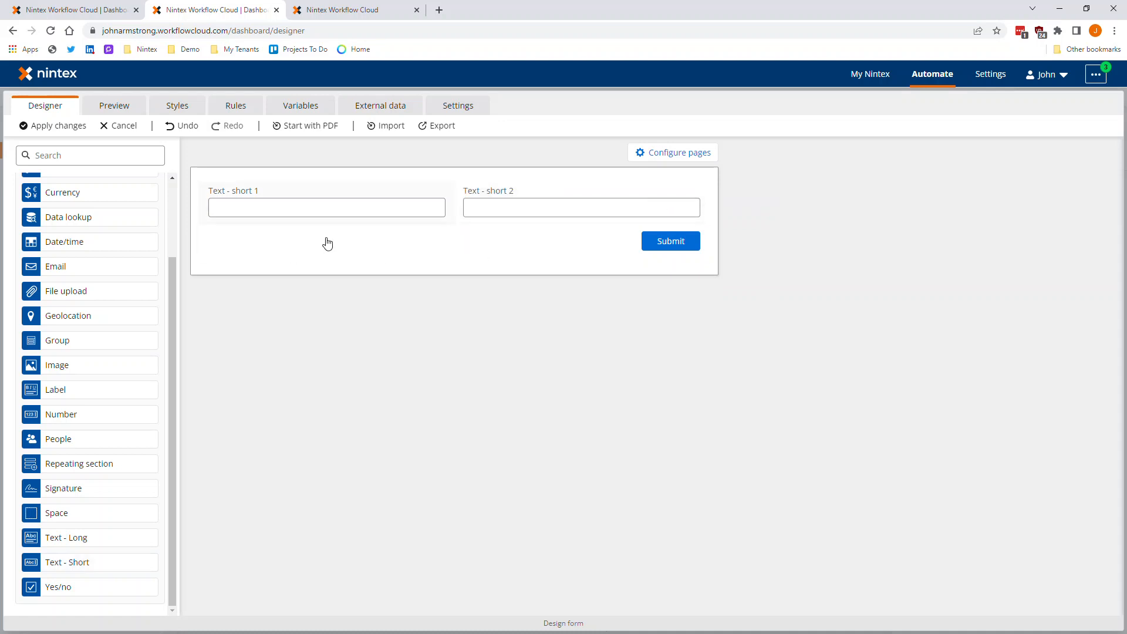
pyautogui.scroll(2, 151, 488)
pyautogui.moveTo(98, 263); pyautogui.dragTo(444, 236)
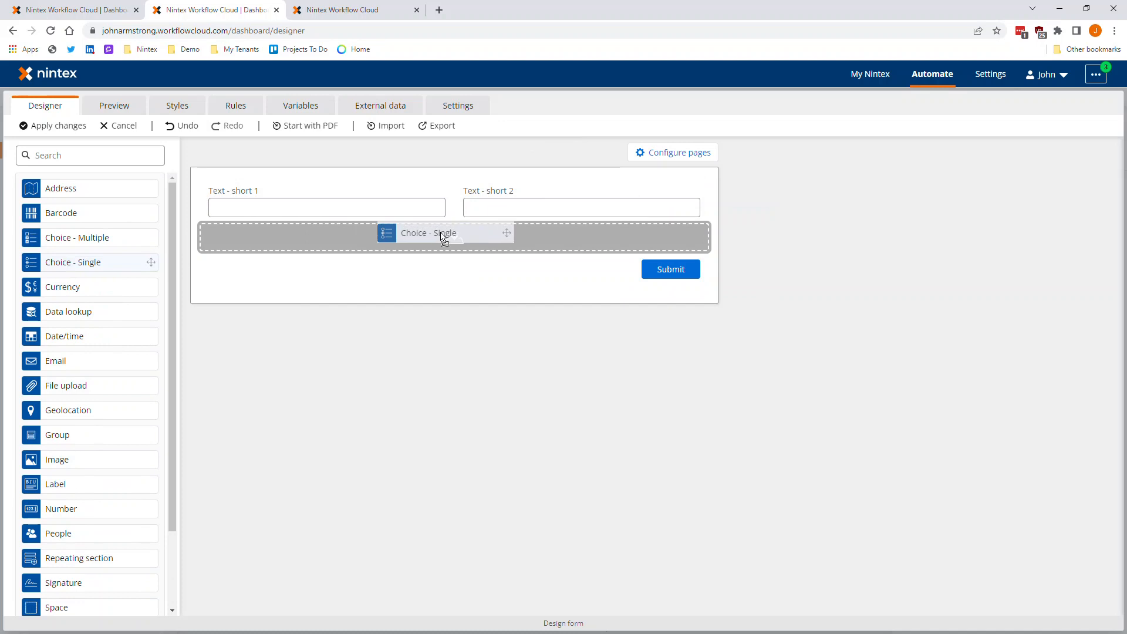
pyautogui.moveTo(444, 237); pyautogui.dragTo(444, 244)
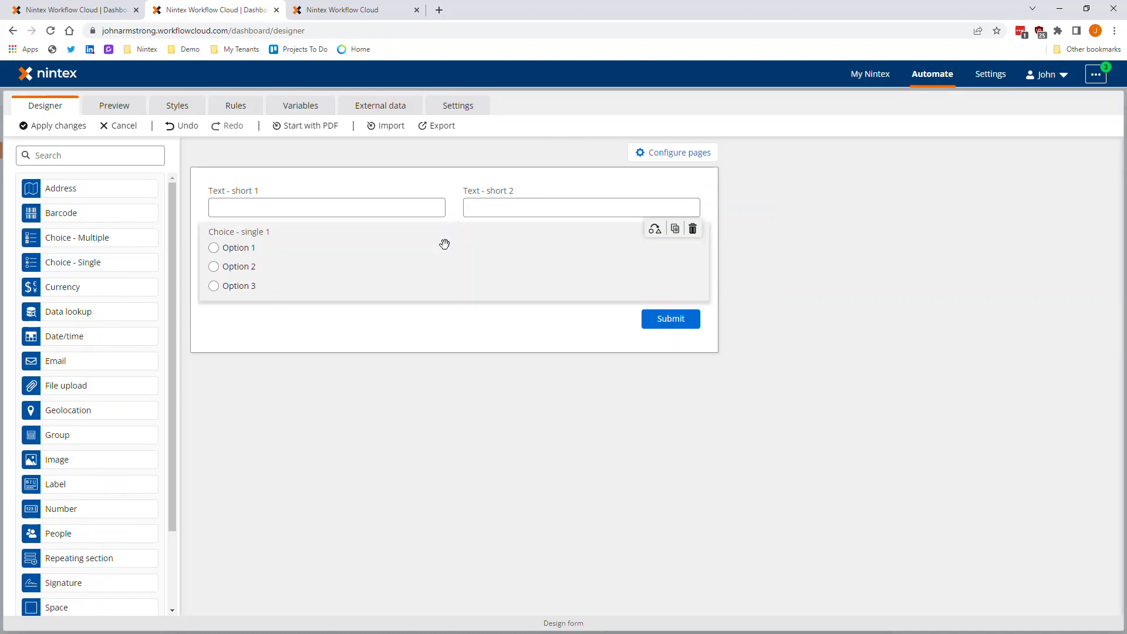
# - Retitle the first short text field First Name and the second one Last Name
pyautogui.click(297, 209)
pyautogui.click(985, 225)
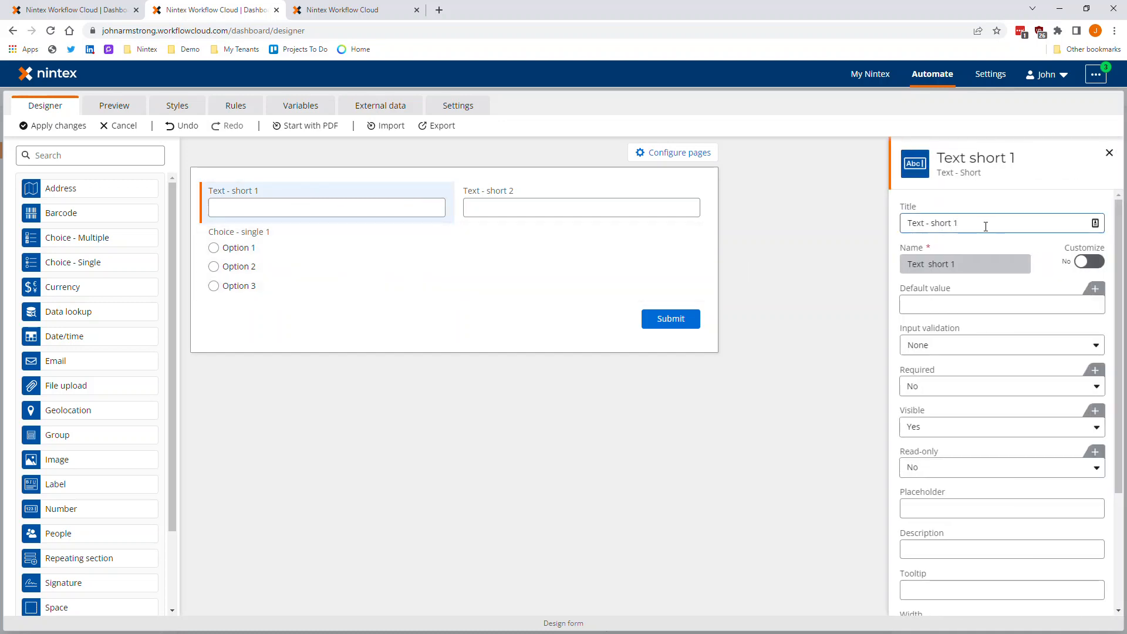
pyautogui.tripleClick(985, 225)
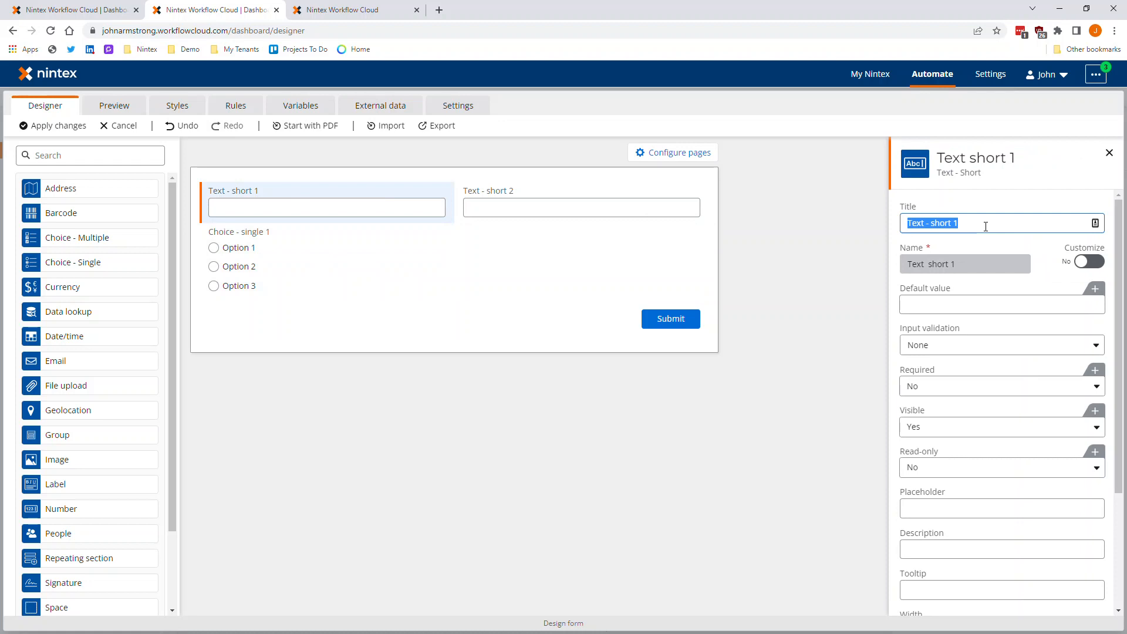
pyautogui.write('First Name')
pyautogui.click(996, 245)
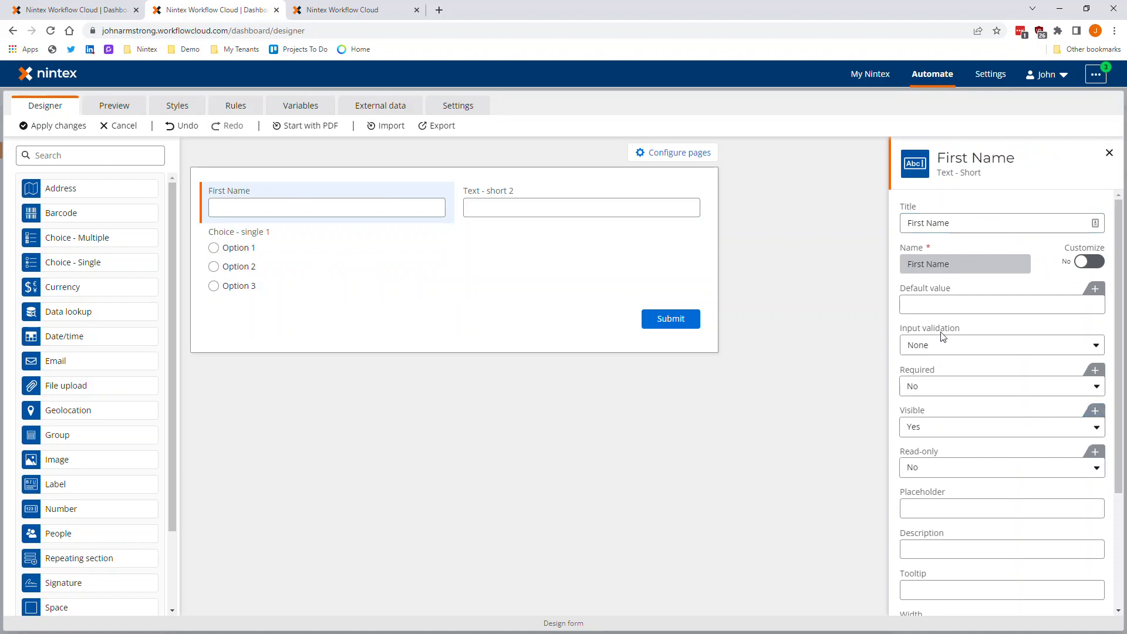
pyautogui.click(478, 196)
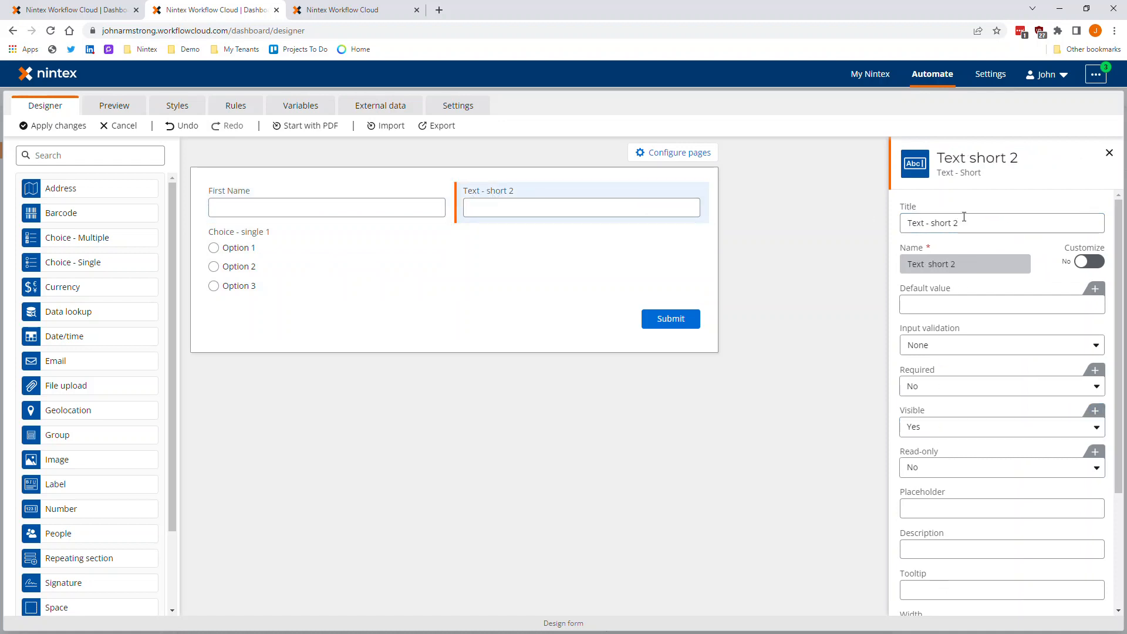
pyautogui.write('Last Name')
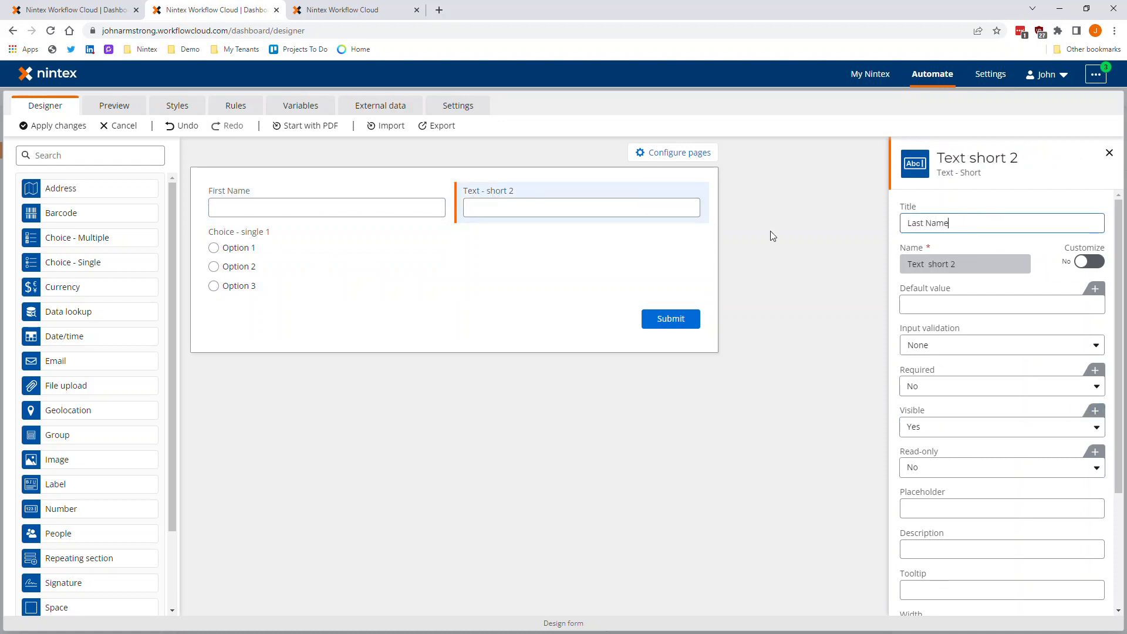
# - Retitle the single choice control Choice and display it as a drop-down list
pyautogui.click(544, 261)
pyautogui.moveTo(933, 224); pyautogui.dragTo(937, 332)
pyautogui.press('BackSpace')
pyautogui.click(937, 326)
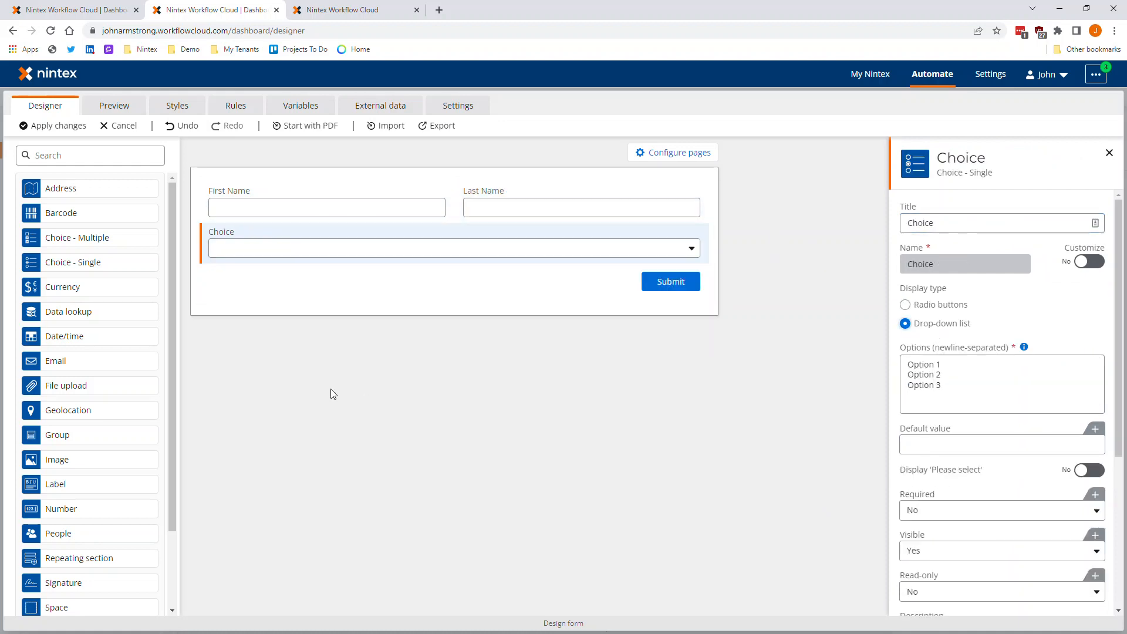
pyautogui.click(345, 401)
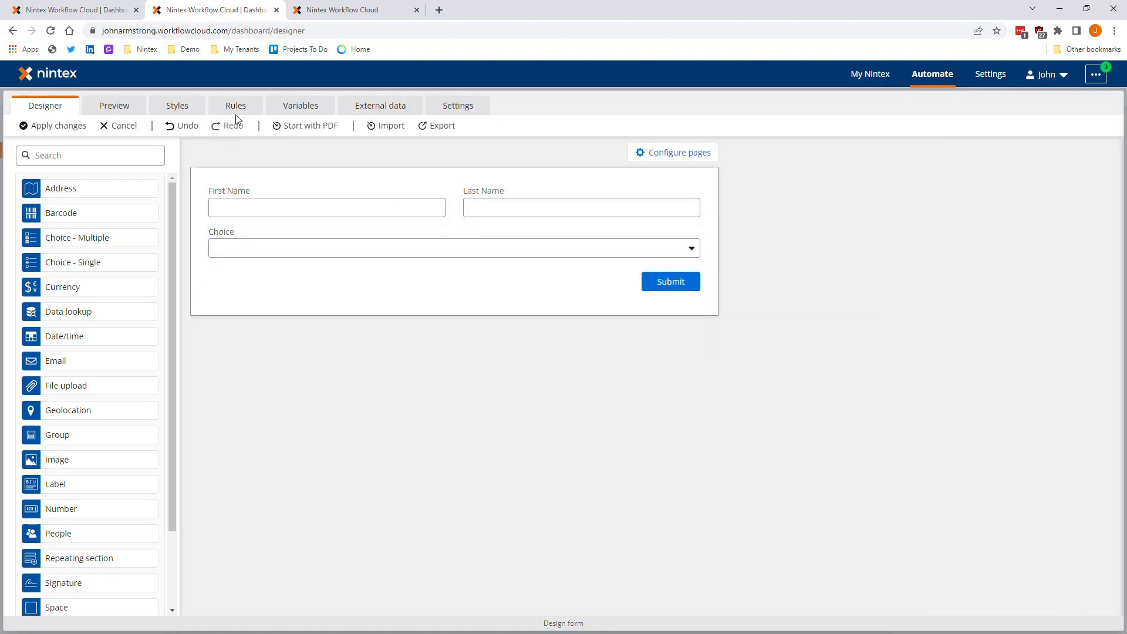
# - Start a new form rule and name it ex
pyautogui.click(236, 106)
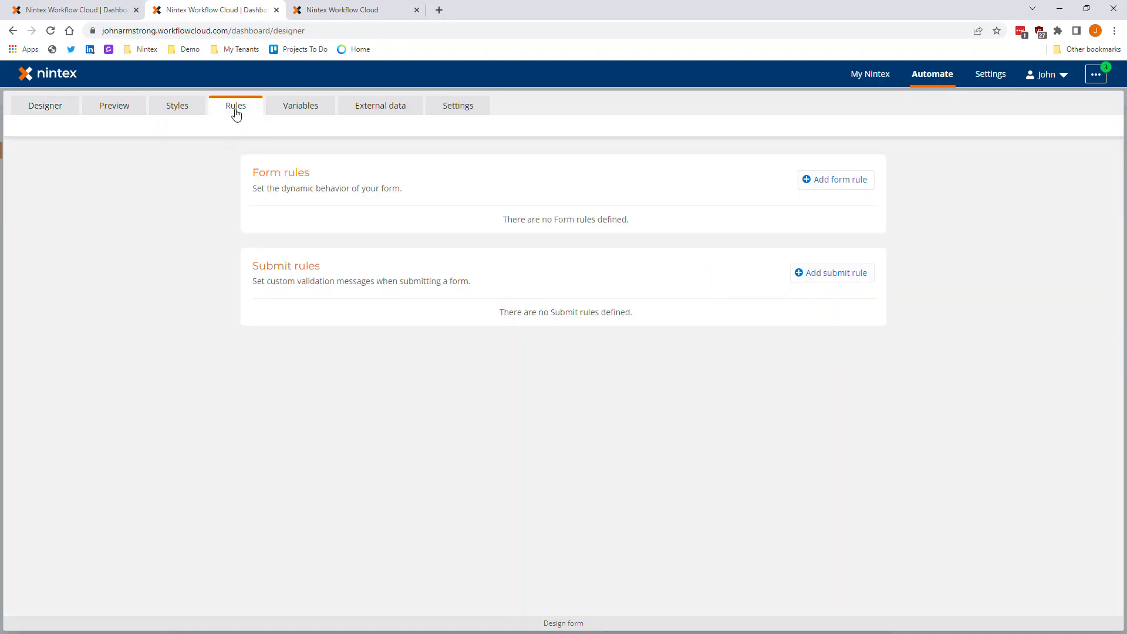
pyautogui.moveTo(275, 188); pyautogui.dragTo(405, 185)
pyautogui.click(404, 186)
pyautogui.click(821, 181)
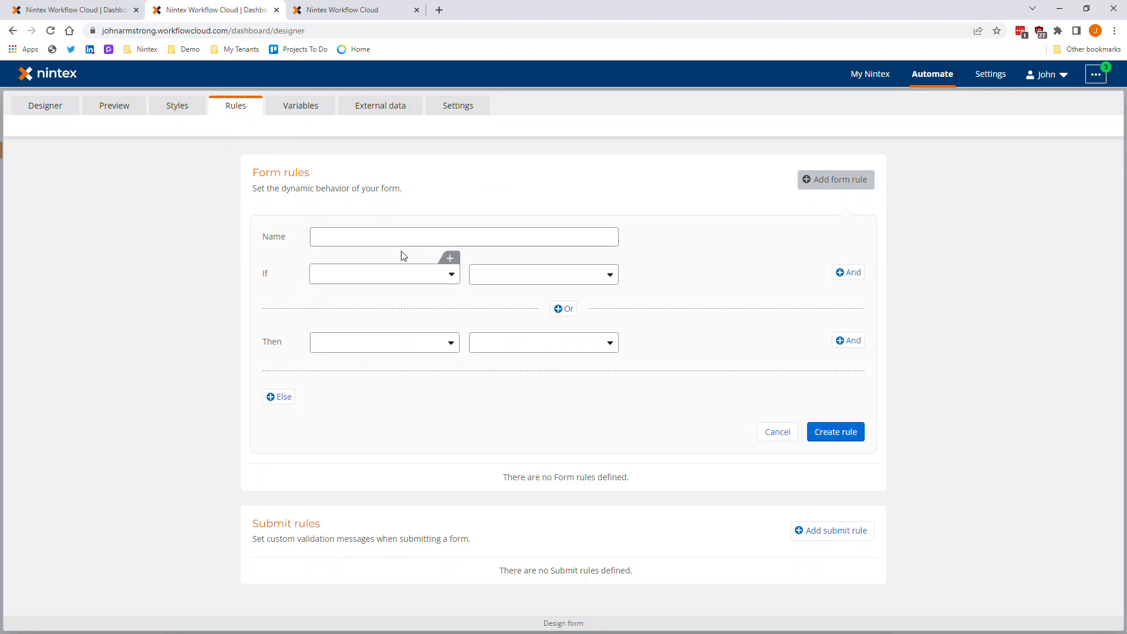
pyautogui.click(377, 236)
pyautogui.write('ex')
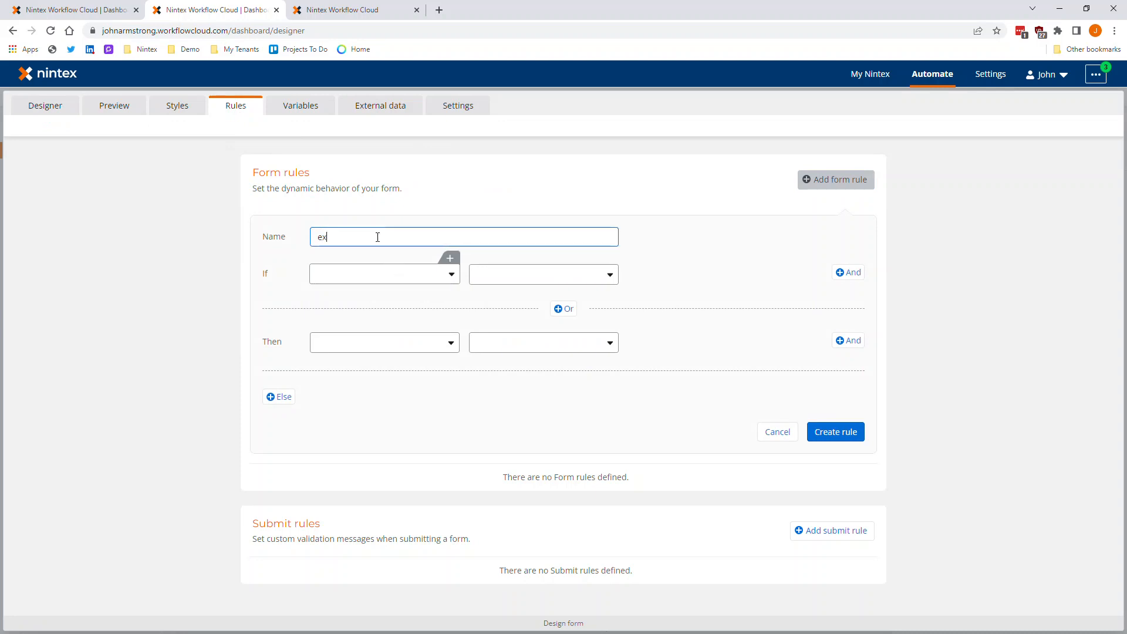
# - Set the rule's condition to Choice equals Option 2 and pick First Name as the control it affects
pyautogui.click(371, 287)
pyautogui.click(353, 294)
pyautogui.click(529, 281)
pyautogui.click(516, 315)
pyautogui.click(650, 313)
pyautogui.click(354, 346)
pyautogui.click(344, 401)
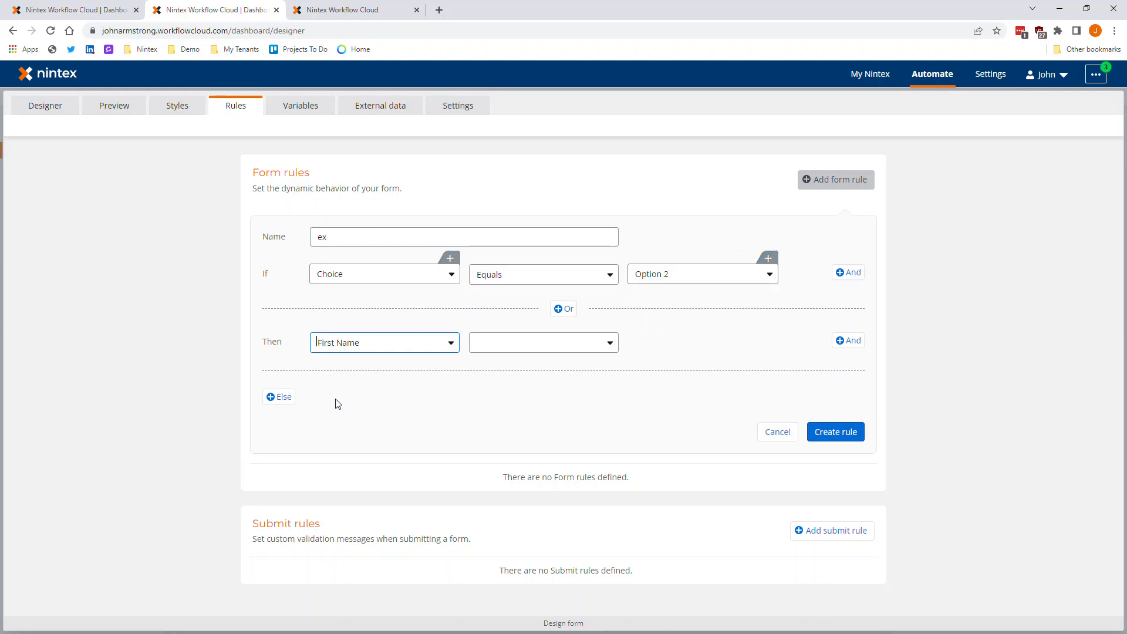
# - Review the First Name properties that the rule can change, and discard the rule without creating it
pyautogui.click(490, 349)
pyautogui.scroll(-2, 506, 446)
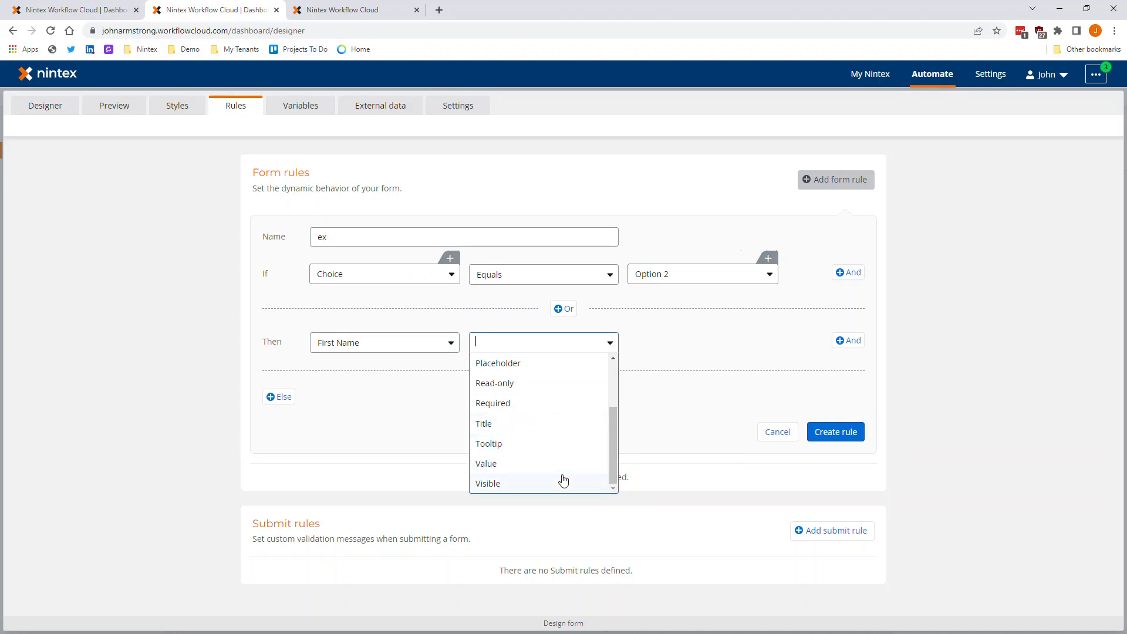
pyautogui.scroll(3, 556, 423)
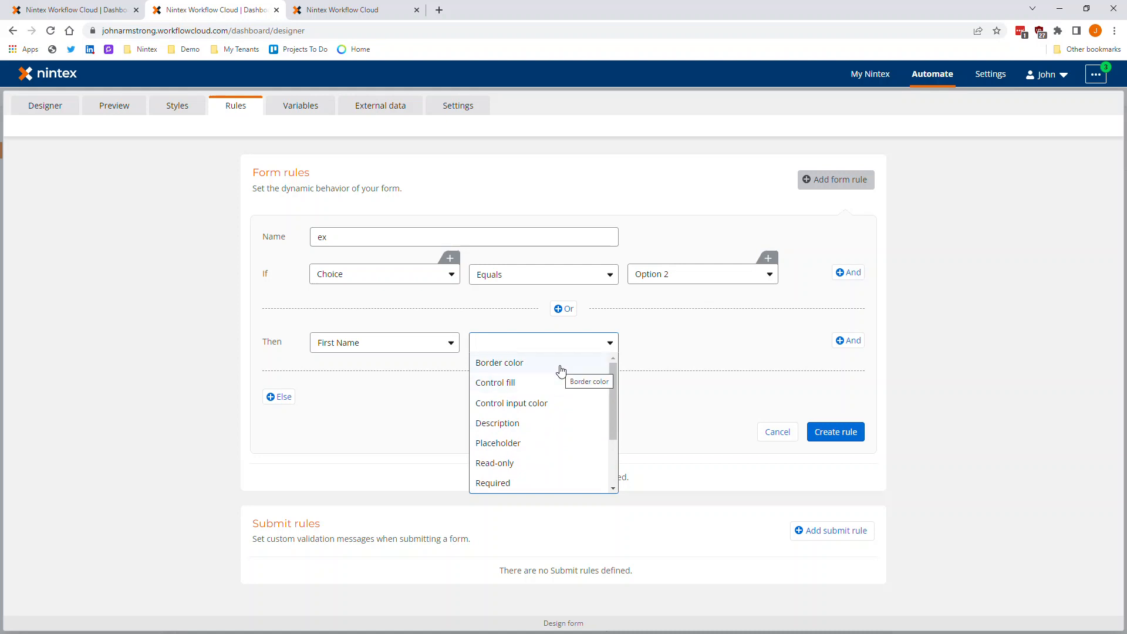
pyautogui.click(627, 347)
pyautogui.click(777, 432)
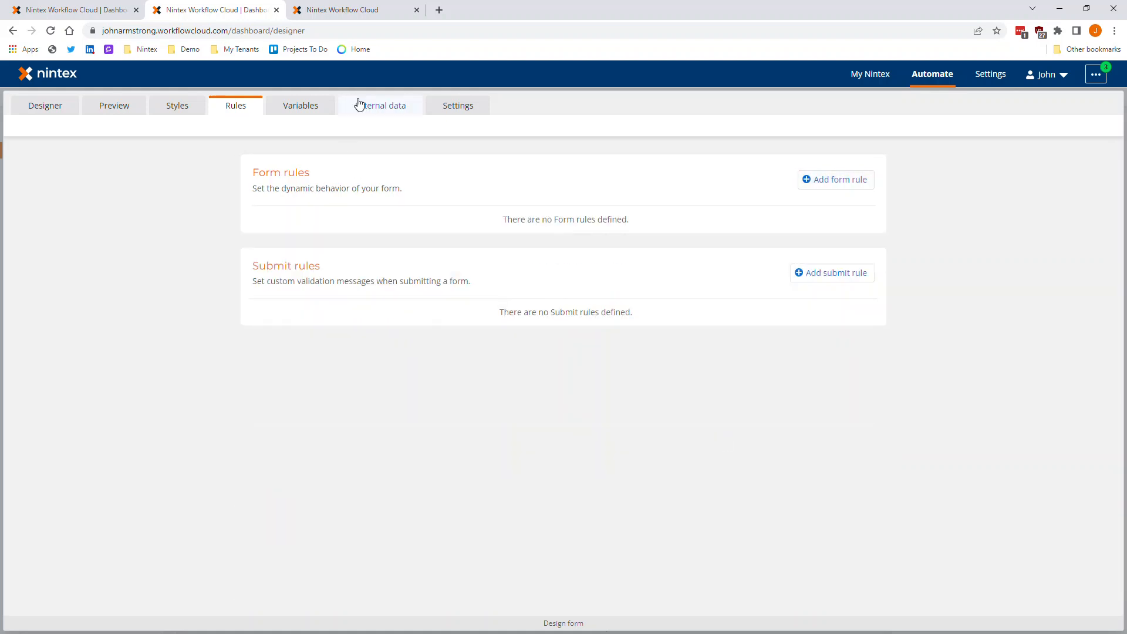
# - Apply the form design changes and return to the workflow canvas with the variables view closed
pyautogui.click(47, 109)
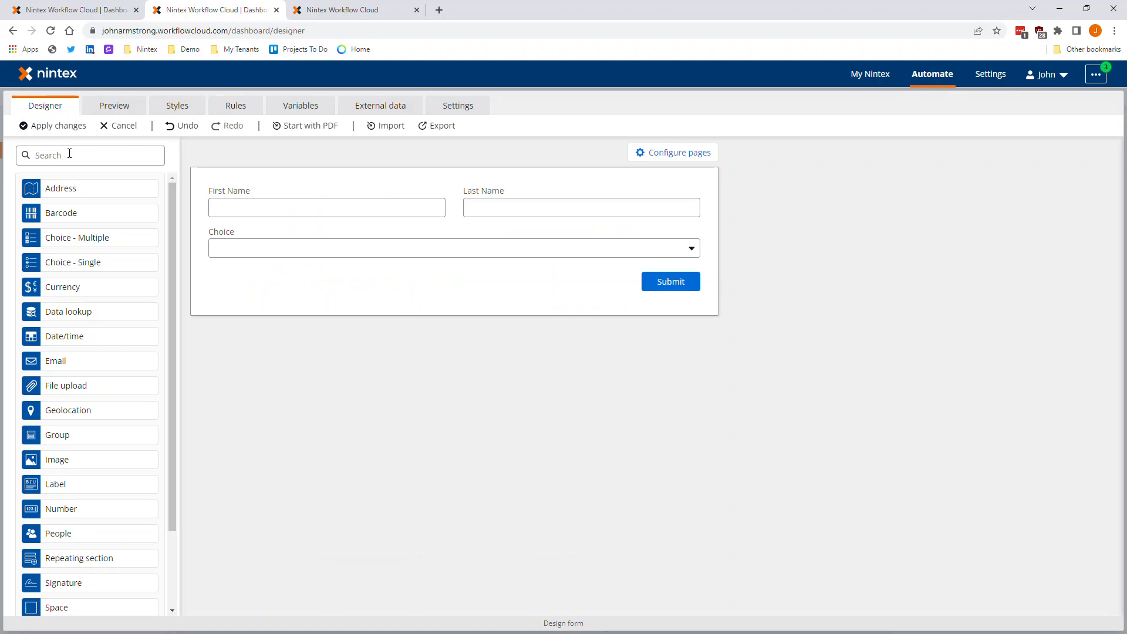
pyautogui.click(47, 127)
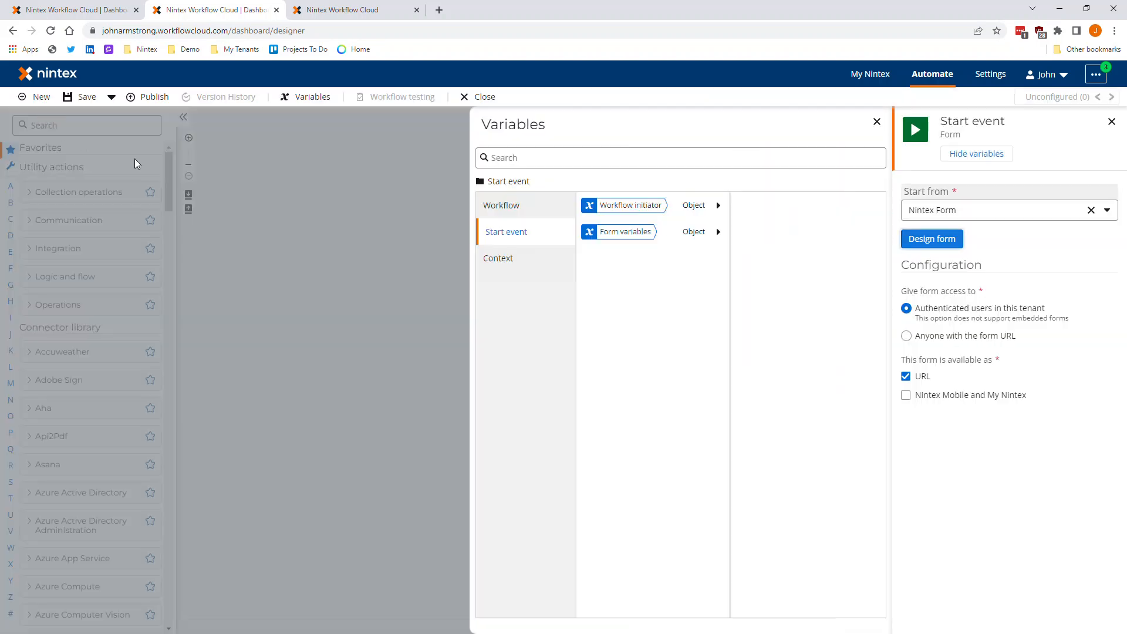
pyautogui.click(344, 260)
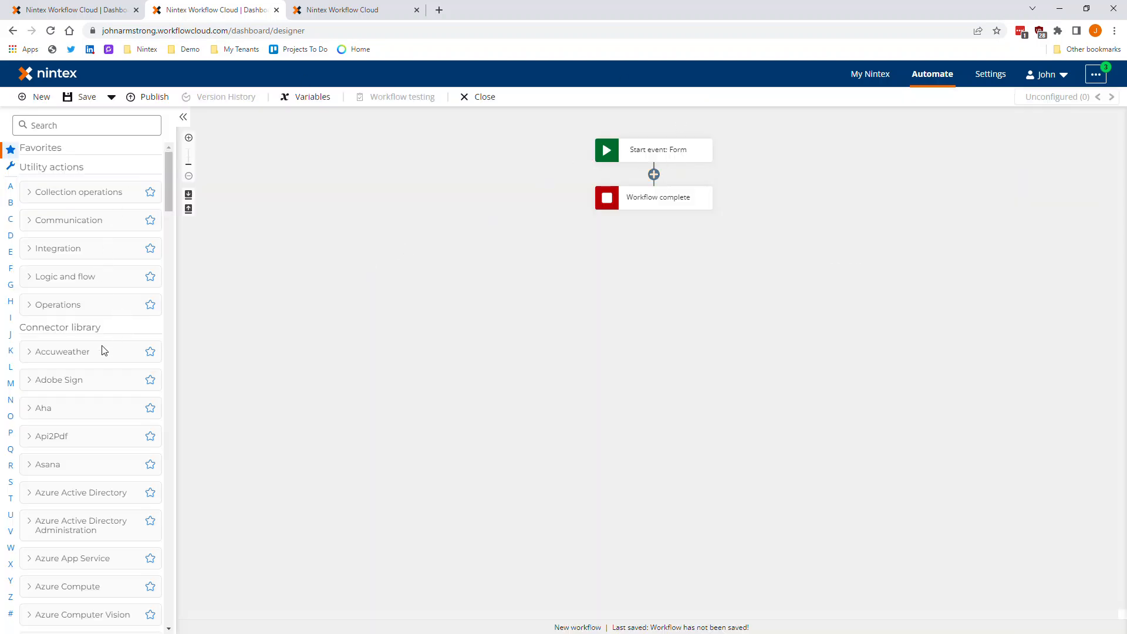
# - Add a Send an email action from the Communication group between the start event and the workflow's completion
pyautogui.scroll(-1, 67, 357)
pyautogui.scroll(-8, 67, 352)
pyautogui.scroll(9, 69, 273)
pyautogui.click(59, 220)
pyautogui.moveTo(59, 288); pyautogui.dragTo(645, 172)
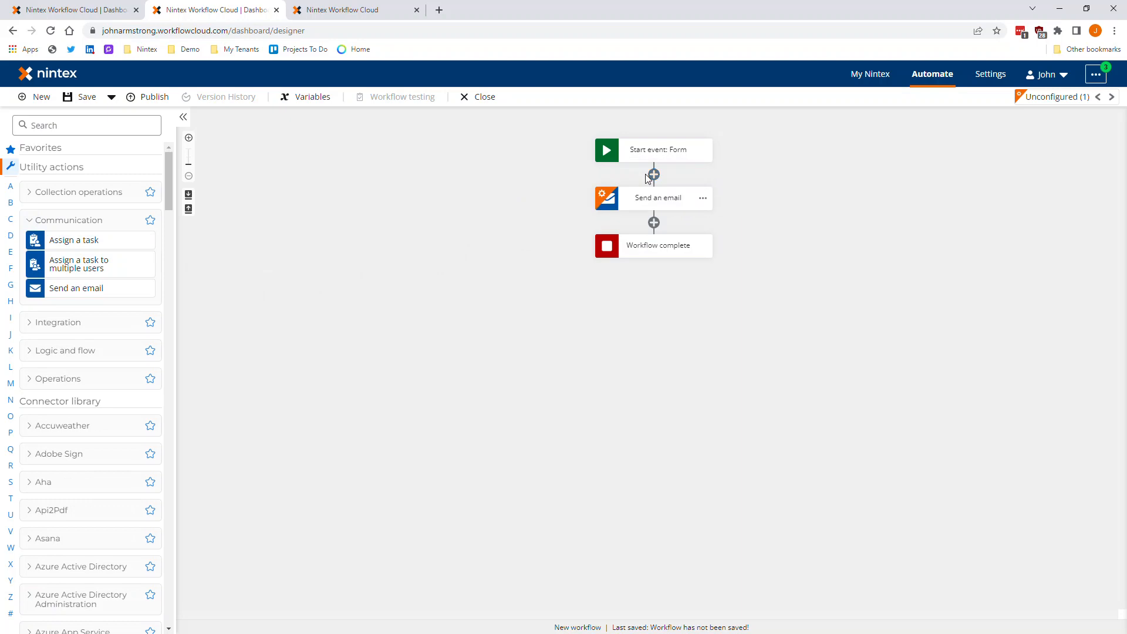
pyautogui.click(78, 220)
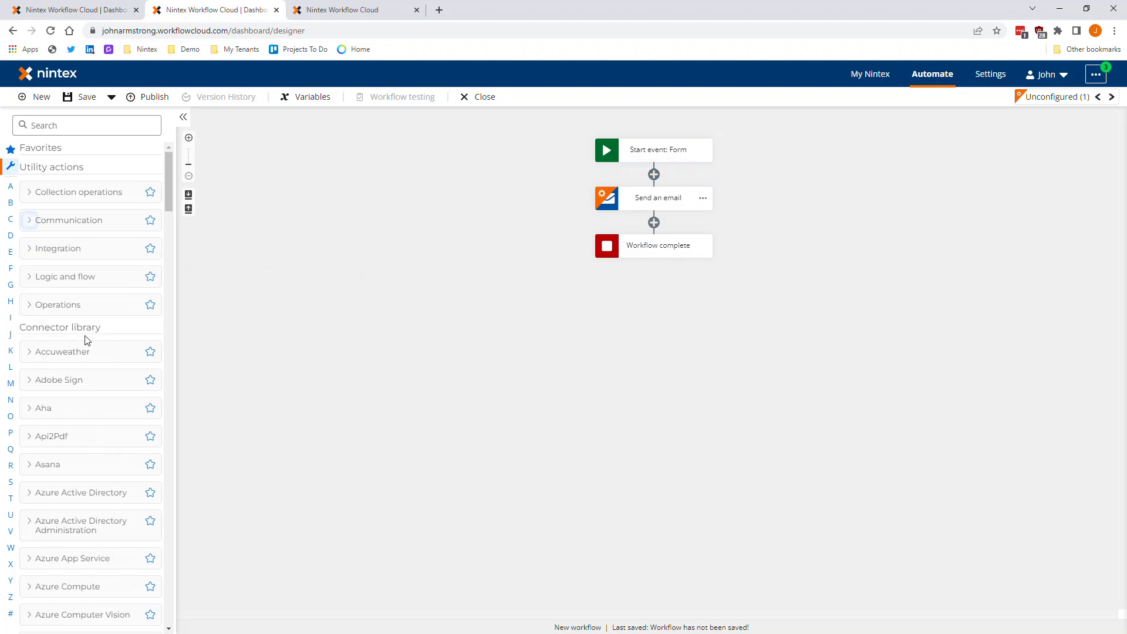
# - Look through the connector library to examine which third-party services the workflow can connect to
pyautogui.scroll(-2, 87, 340)
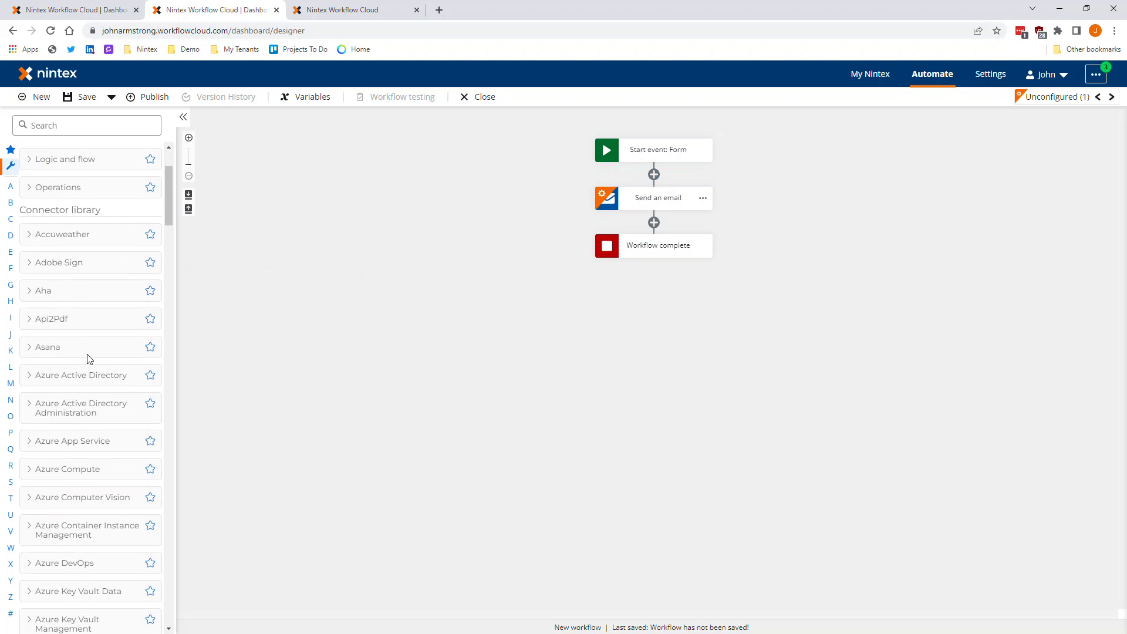
pyautogui.scroll(-6, 89, 360)
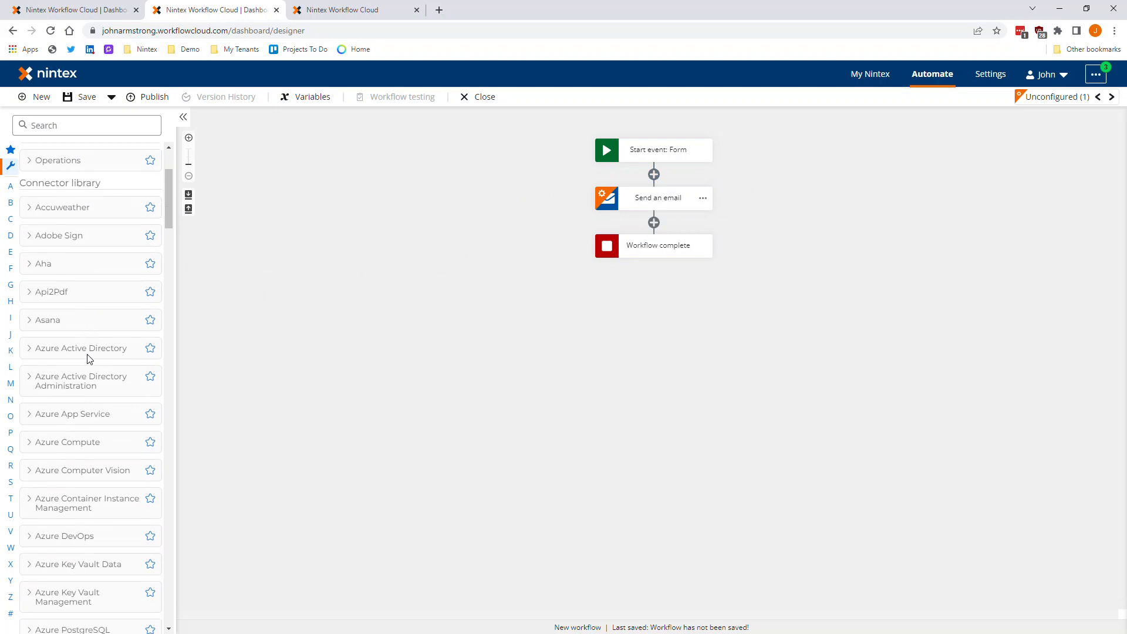
pyautogui.scroll(-8, 89, 375)
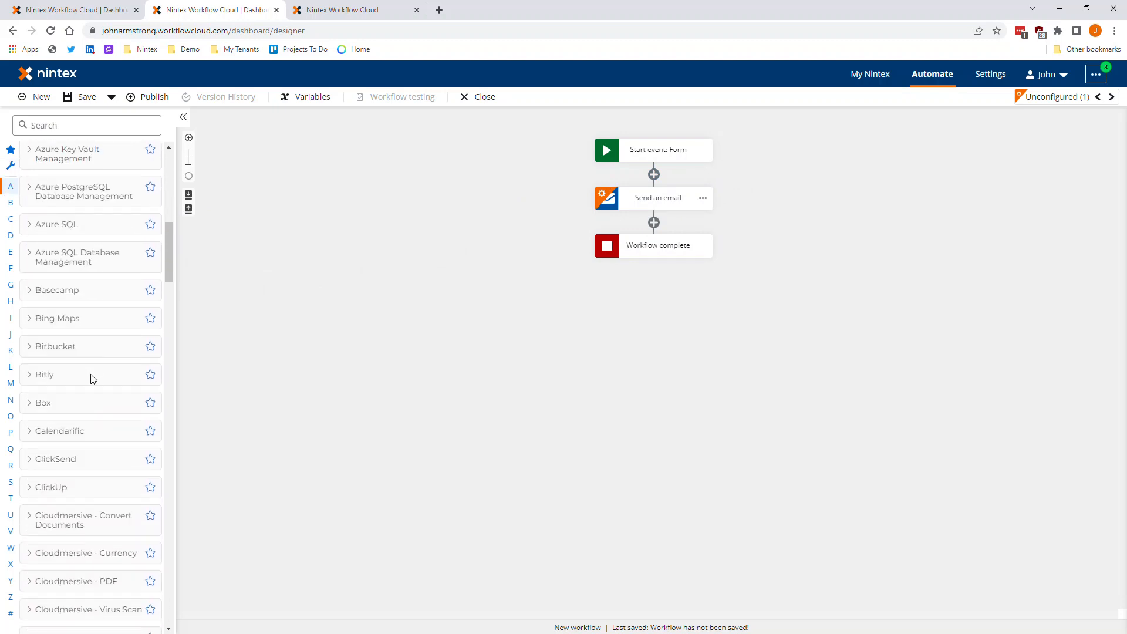
pyautogui.scroll(-10, 92, 394)
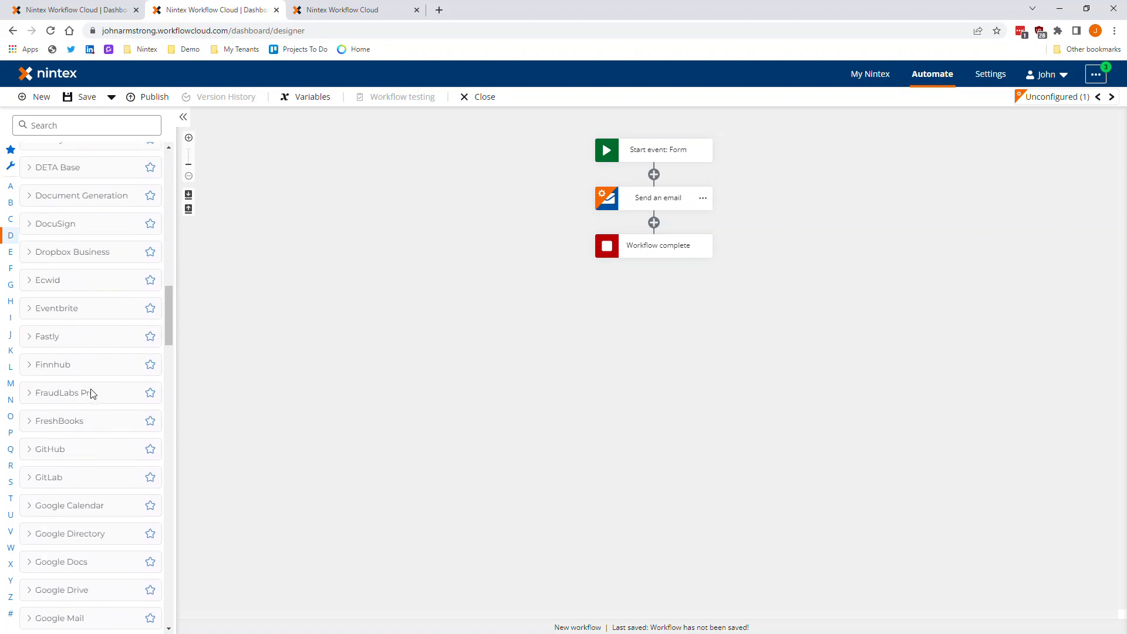
pyautogui.scroll(-3, 96, 408)
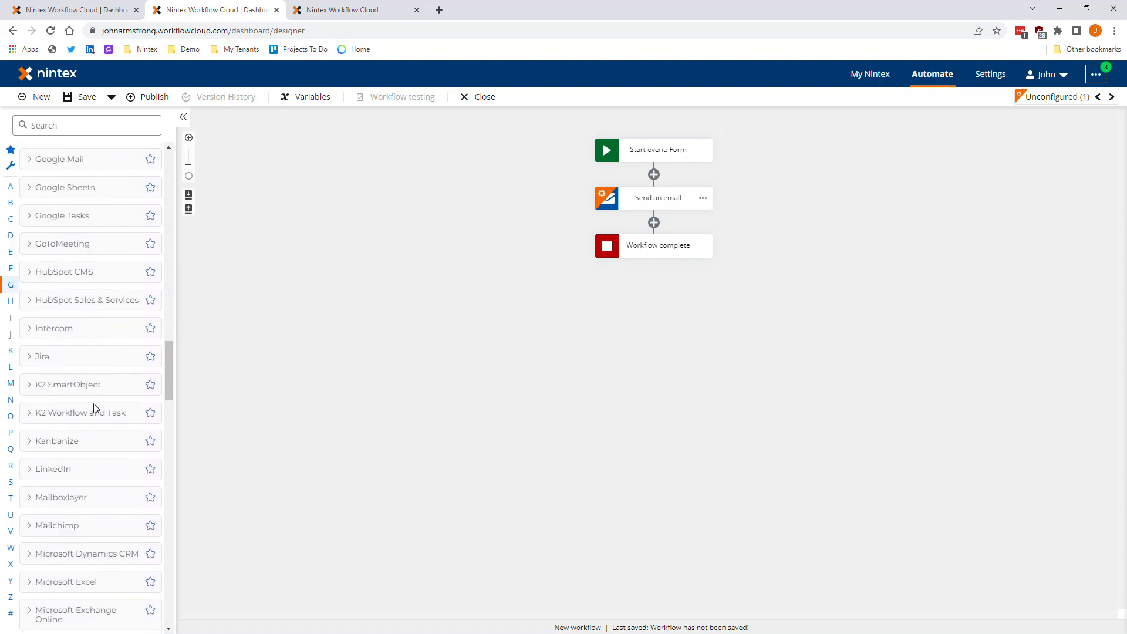
pyautogui.scroll(-10, 96, 408)
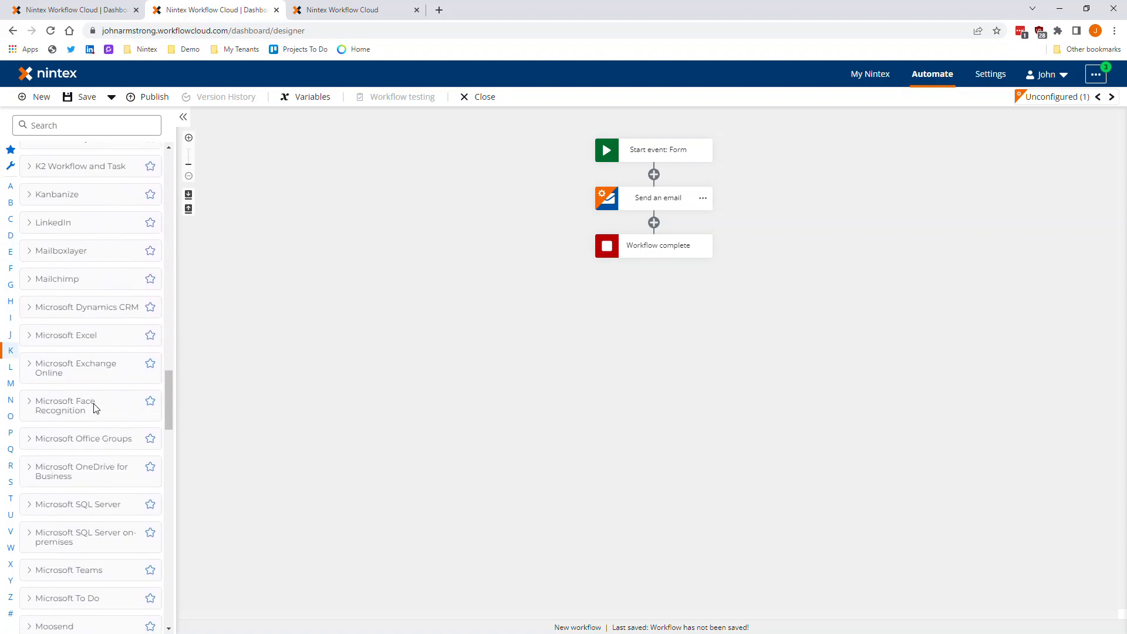
pyautogui.scroll(-2, 96, 408)
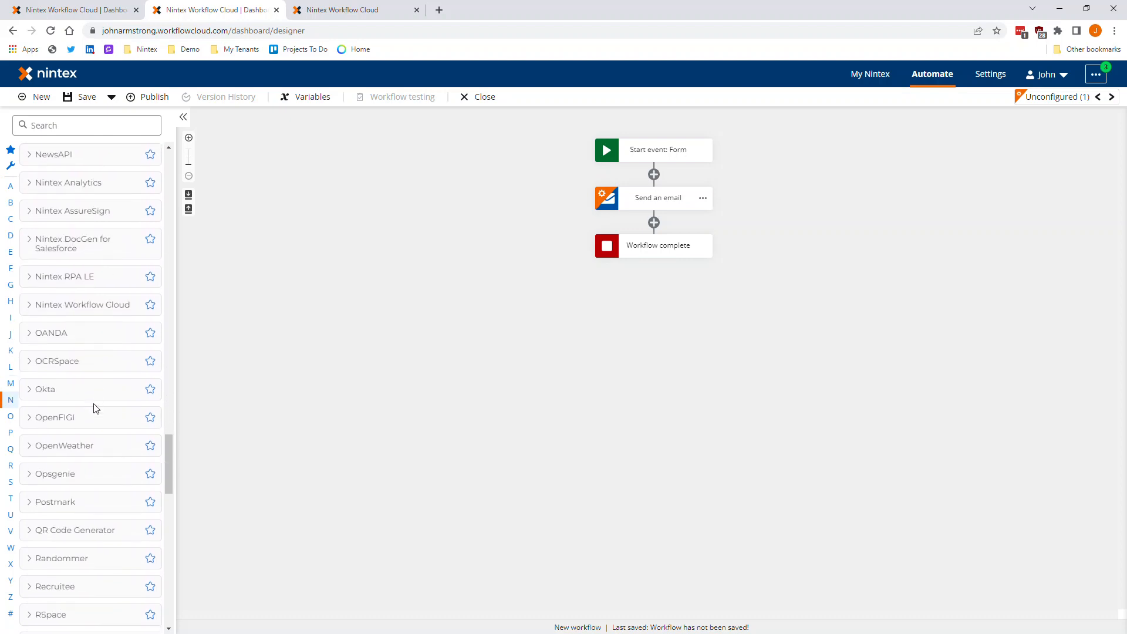
pyautogui.scroll(-7, 102, 432)
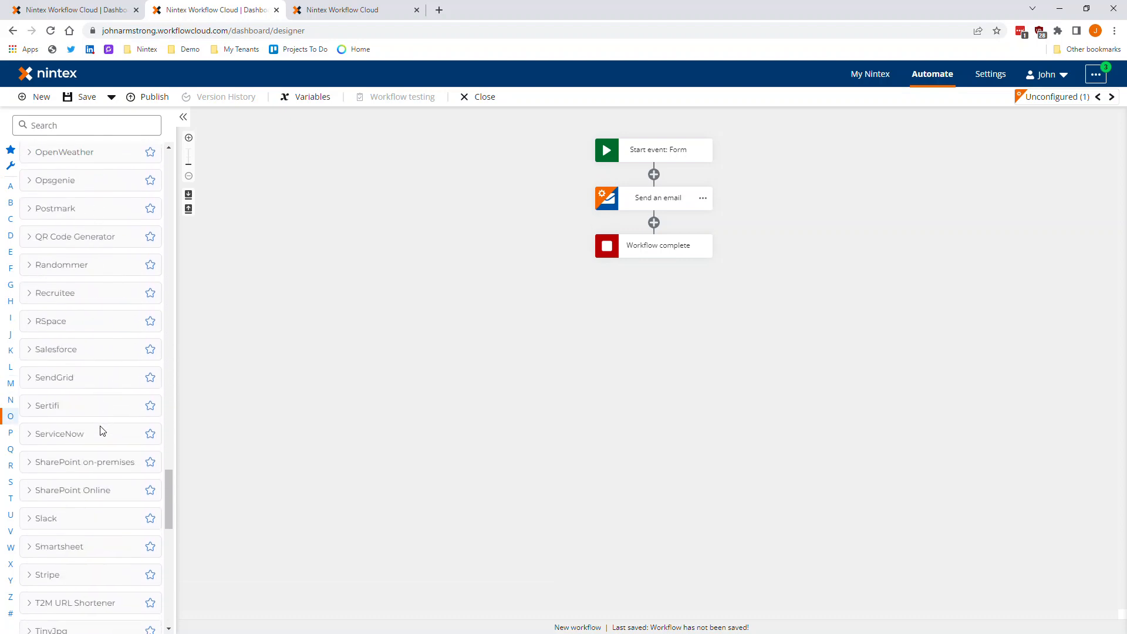
pyautogui.scroll(-4, 103, 431)
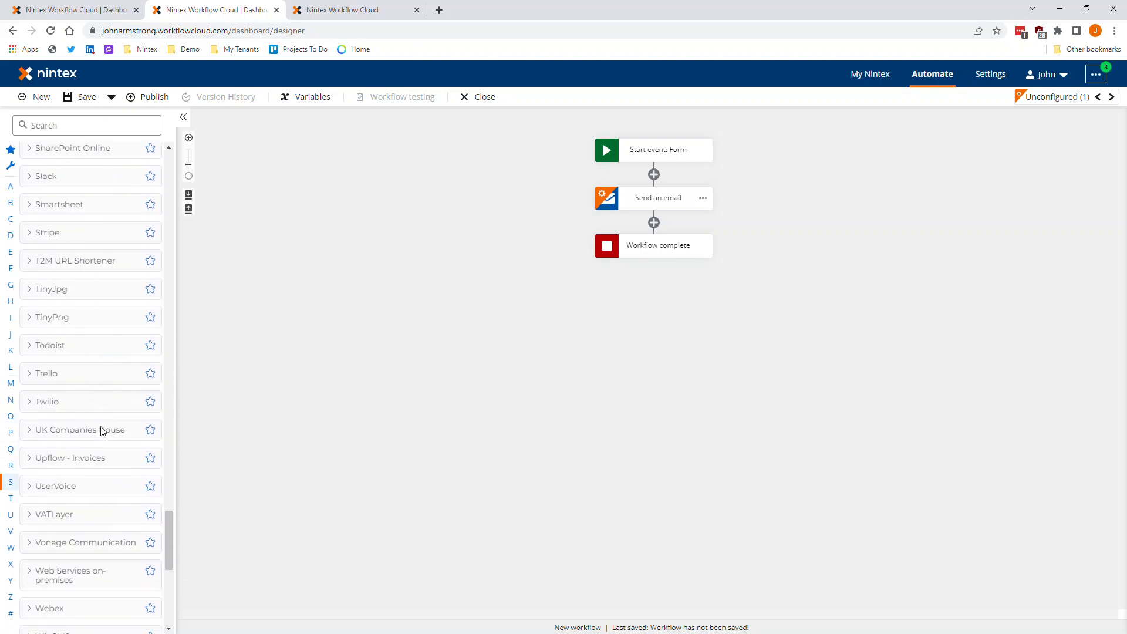
# - Browse the remaining connectors through the X entries, and return to the utility actions while examining the available services
pyautogui.scroll(-5, 102, 432)
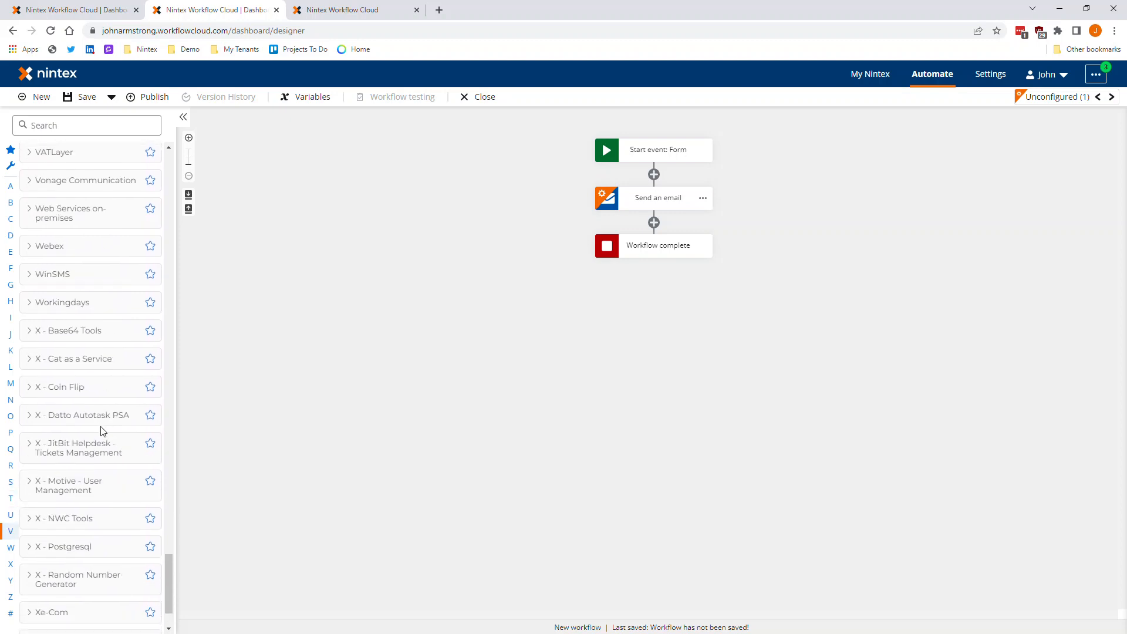
pyautogui.scroll(-2, 71, 252)
pyautogui.scroll(6, 73, 558)
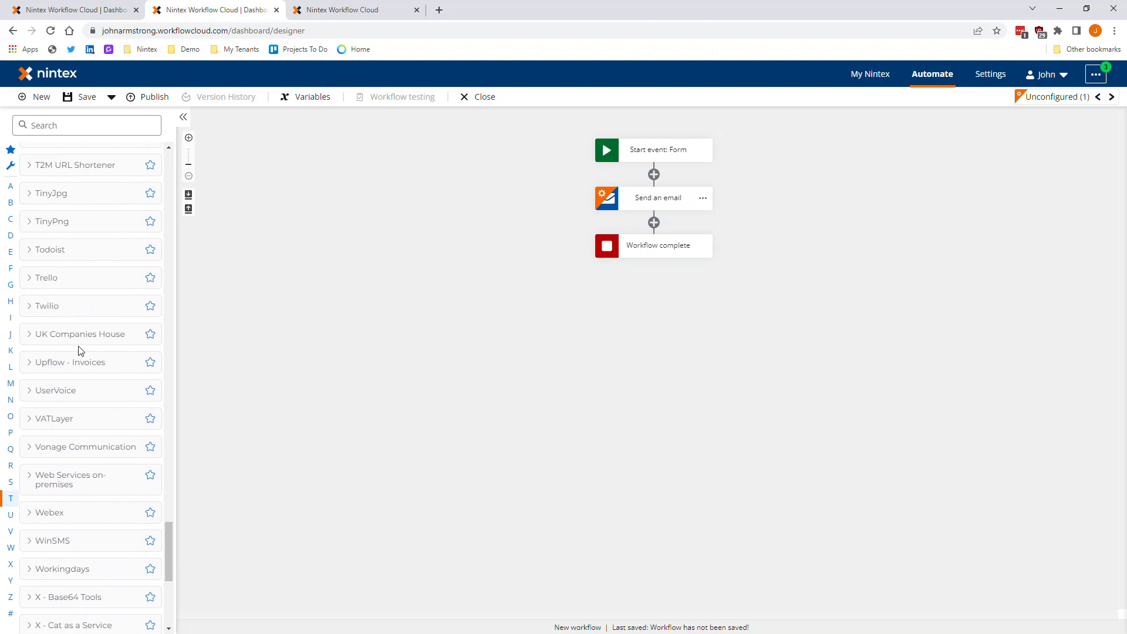
pyautogui.scroll(4, 85, 388)
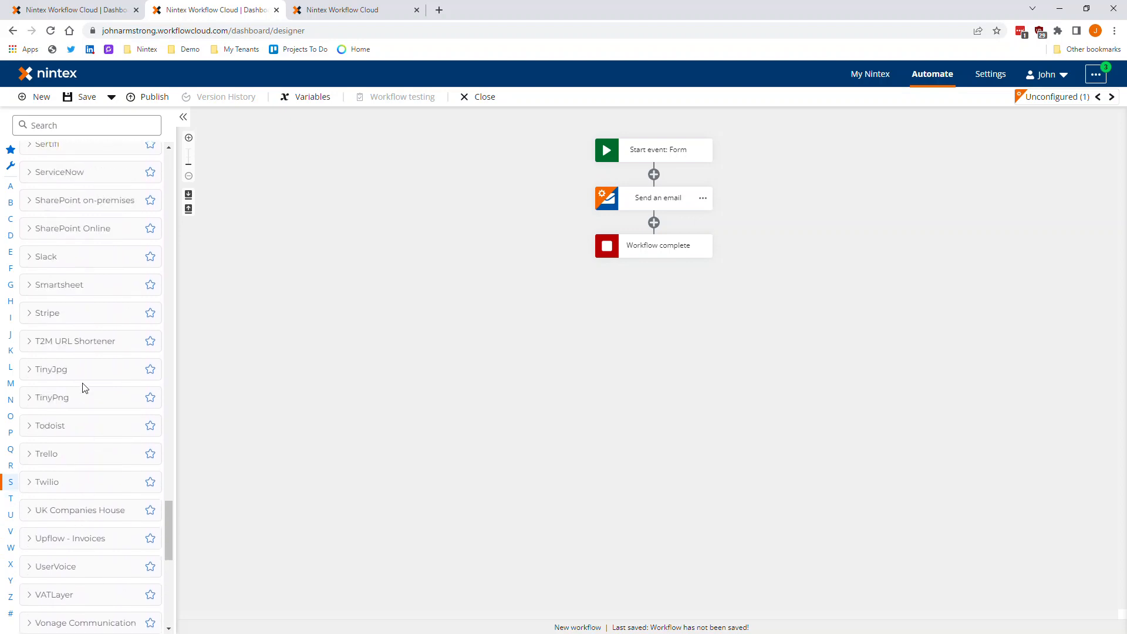
pyautogui.scroll(3, 86, 389)
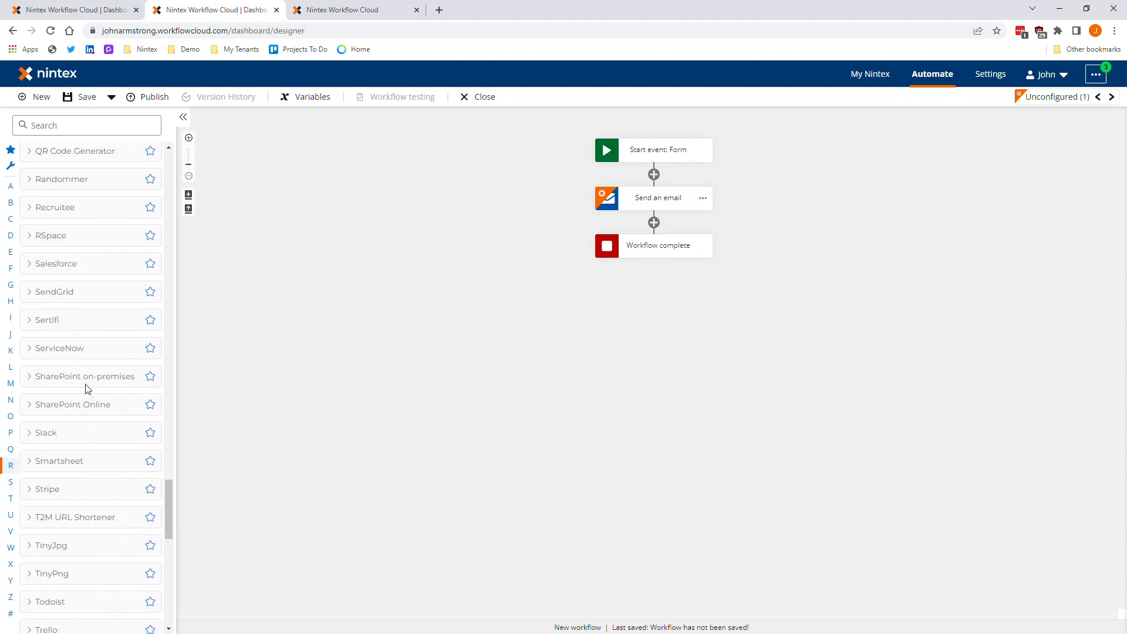
pyautogui.scroll(7, 87, 389)
pyautogui.scroll(8, 91, 393)
pyautogui.scroll(4, 91, 398)
pyautogui.scroll(6, 113, 345)
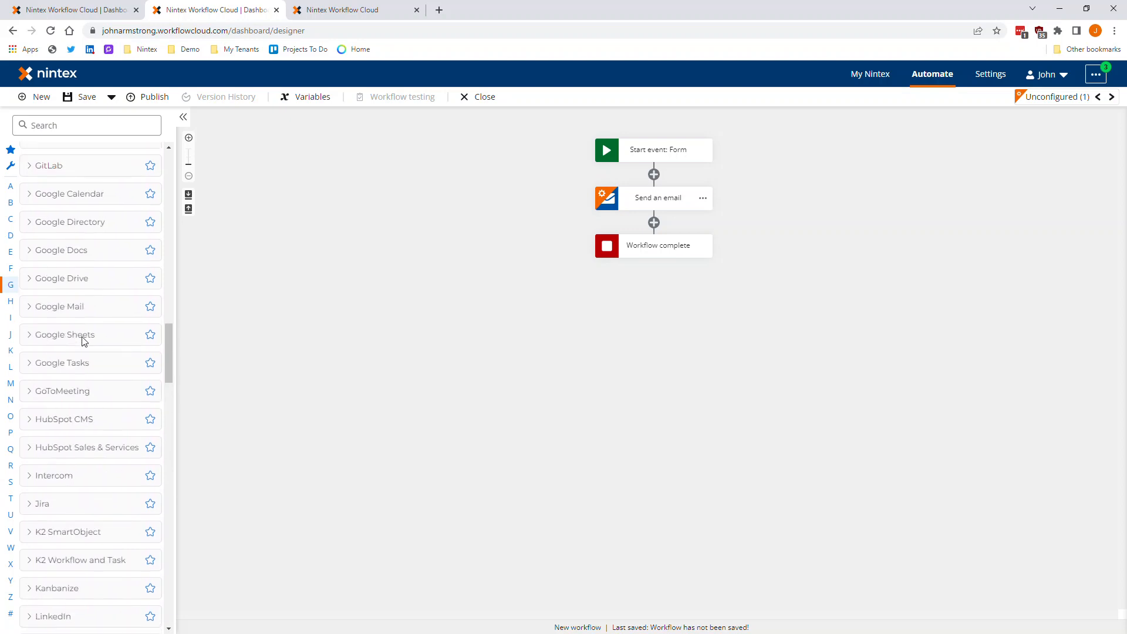
pyautogui.scroll(5, 93, 330)
pyautogui.scroll(3, 120, 346)
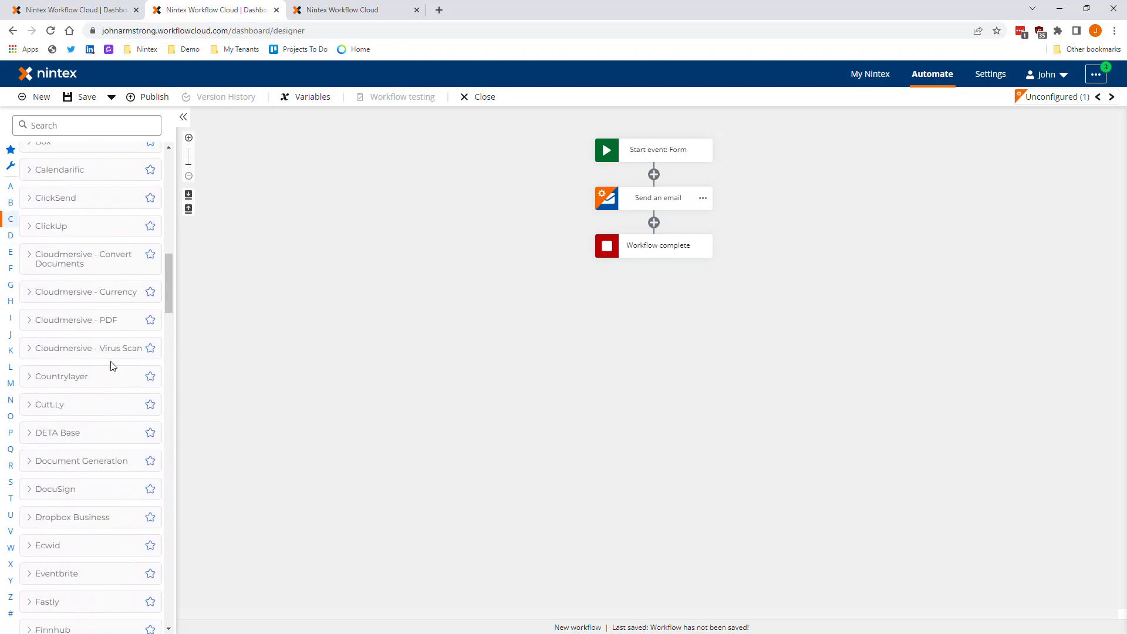
pyautogui.scroll(12, 113, 343)
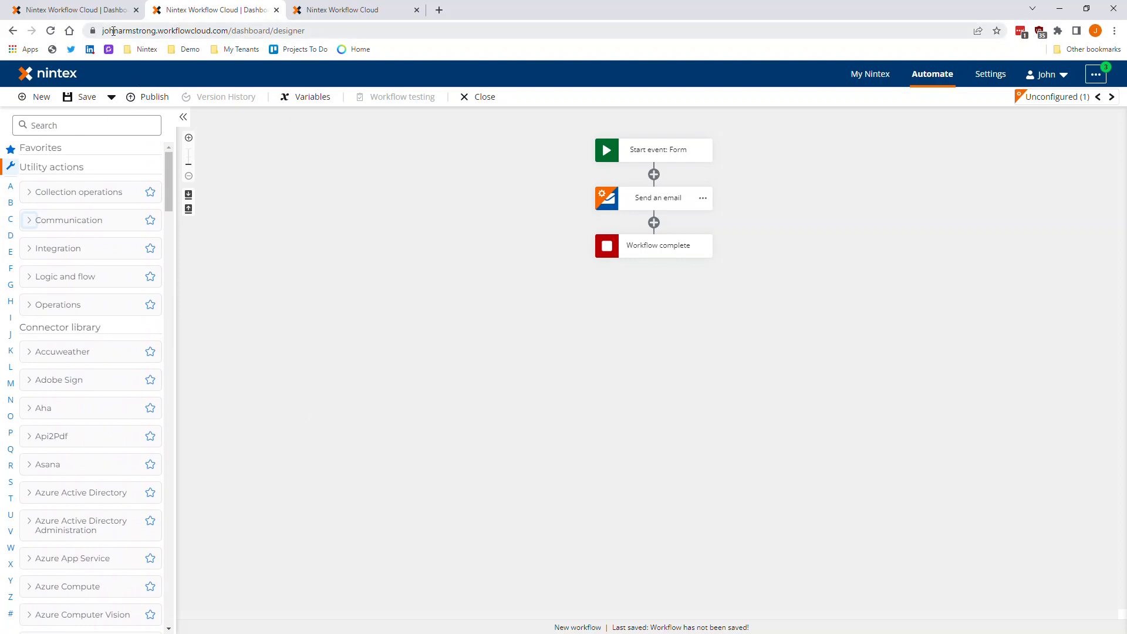
# - Open the published DEMO - Request Emergency Contact Info workflow in a separate tab and bring up its start form
pyautogui.click(340, 11)
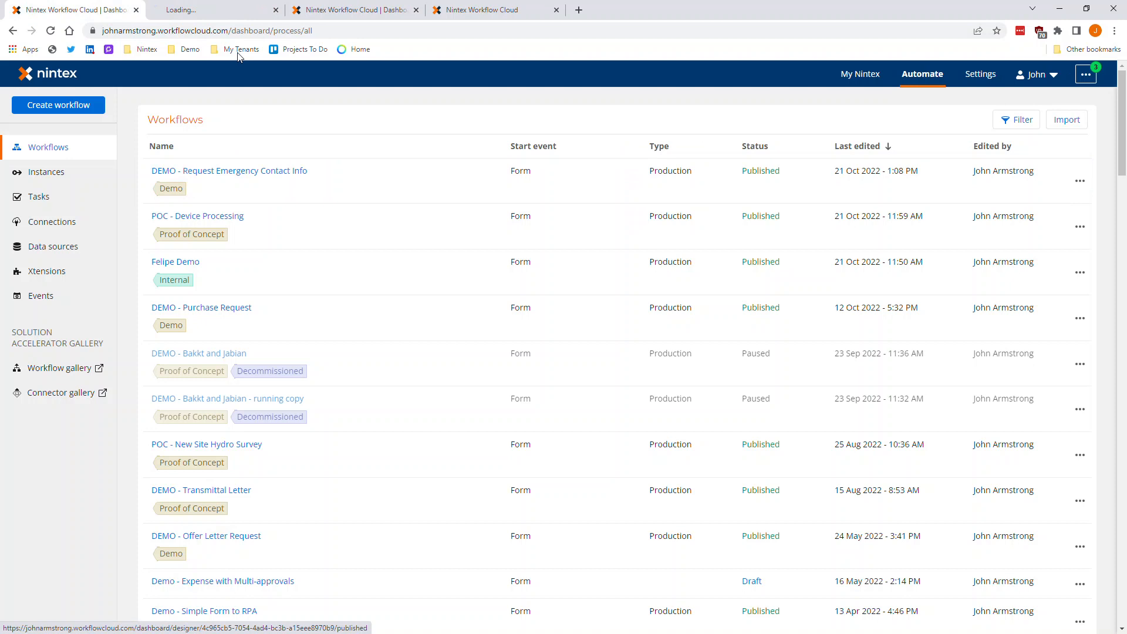
pyautogui.click(458, 10)
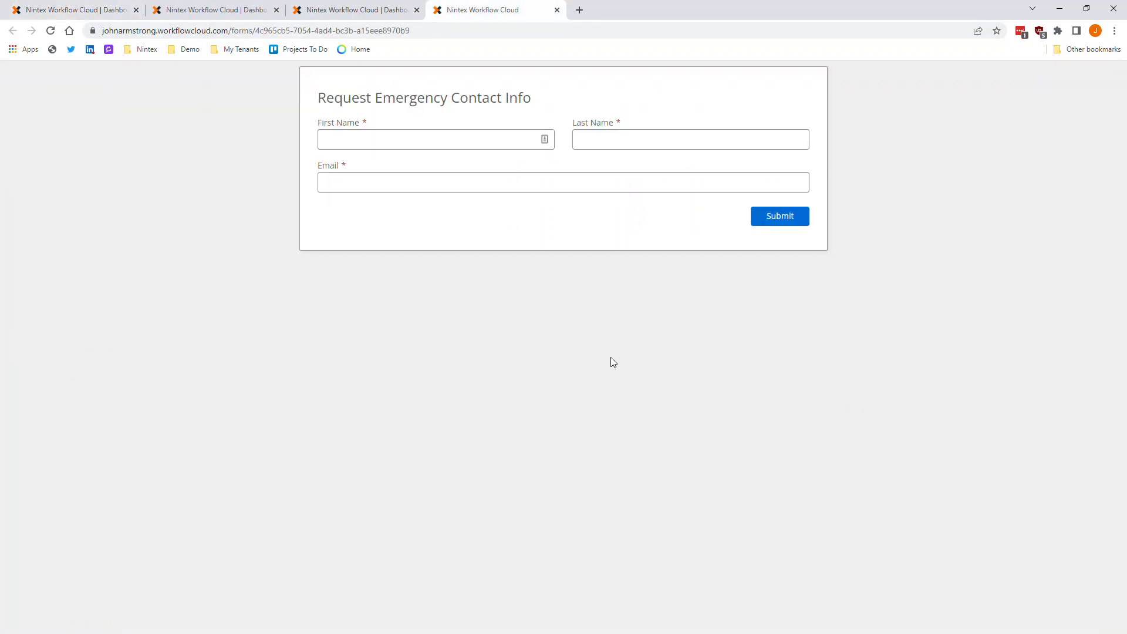
pyautogui.click(415, 310)
# - Fill in the Request Emergency Contact Info form with the requester's first name, last name and email, and submit it
pyautogui.click(367, 136)
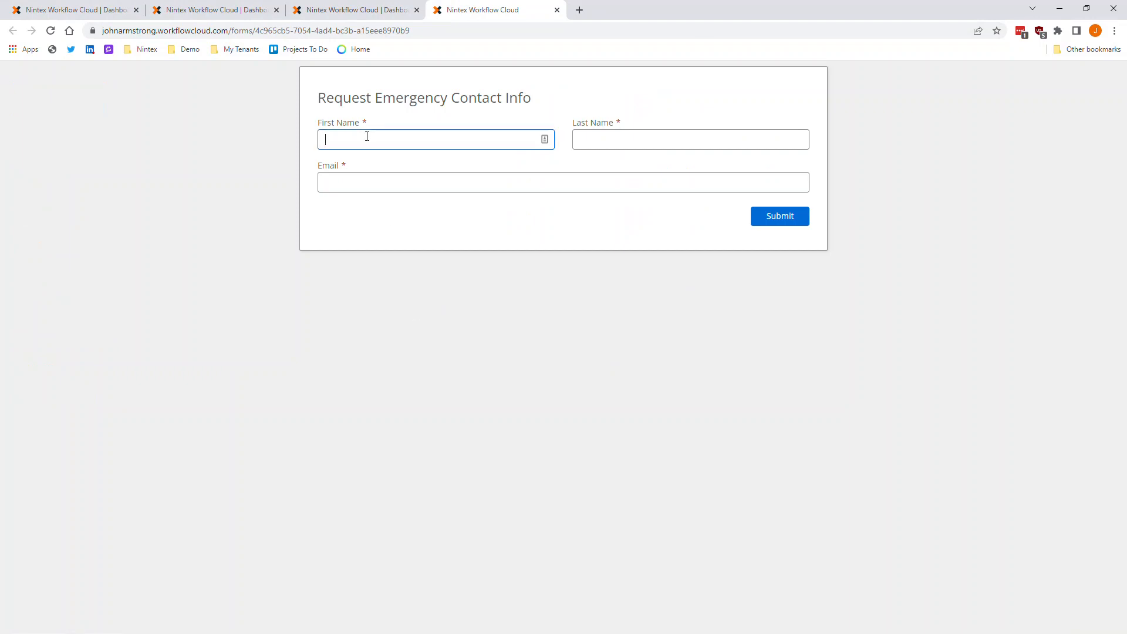
pyautogui.press('Tab')
pyautogui.press('Tab')
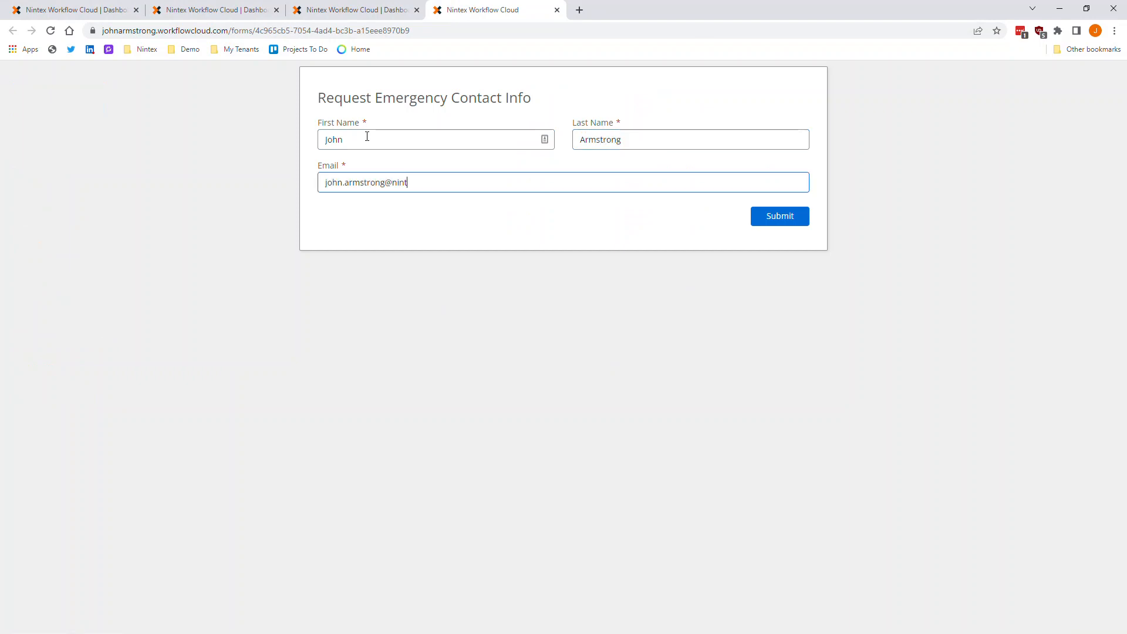
pyautogui.click(779, 224)
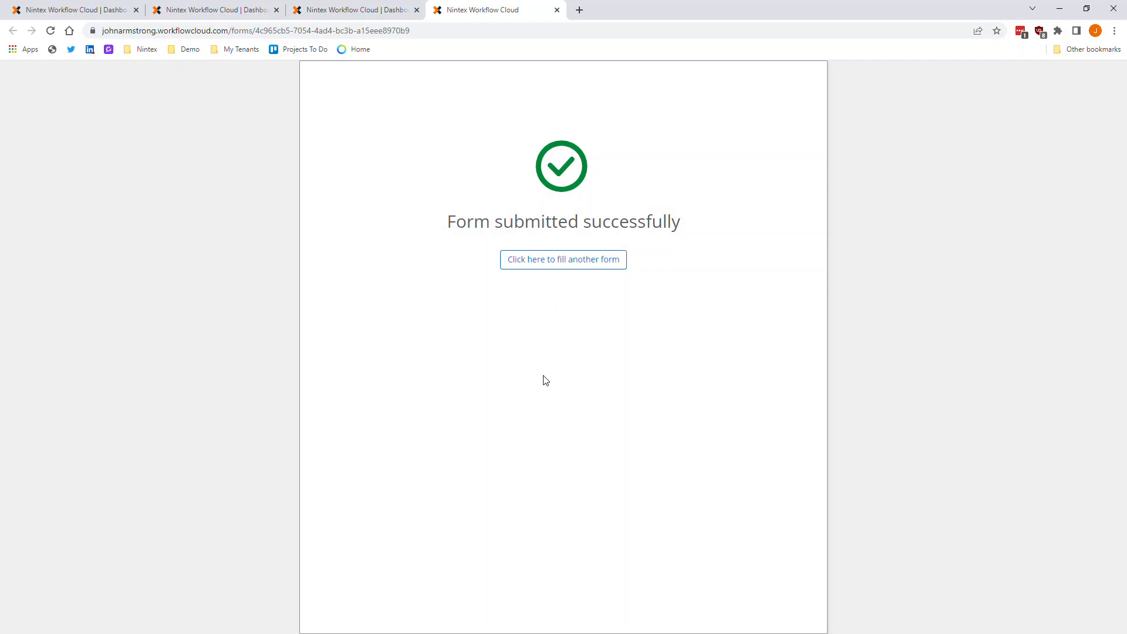
# - Open the active Added Info task from the My Nintex dashboard and enter the requester's phone number under Confirm Your Information
pyautogui.click(84, 15)
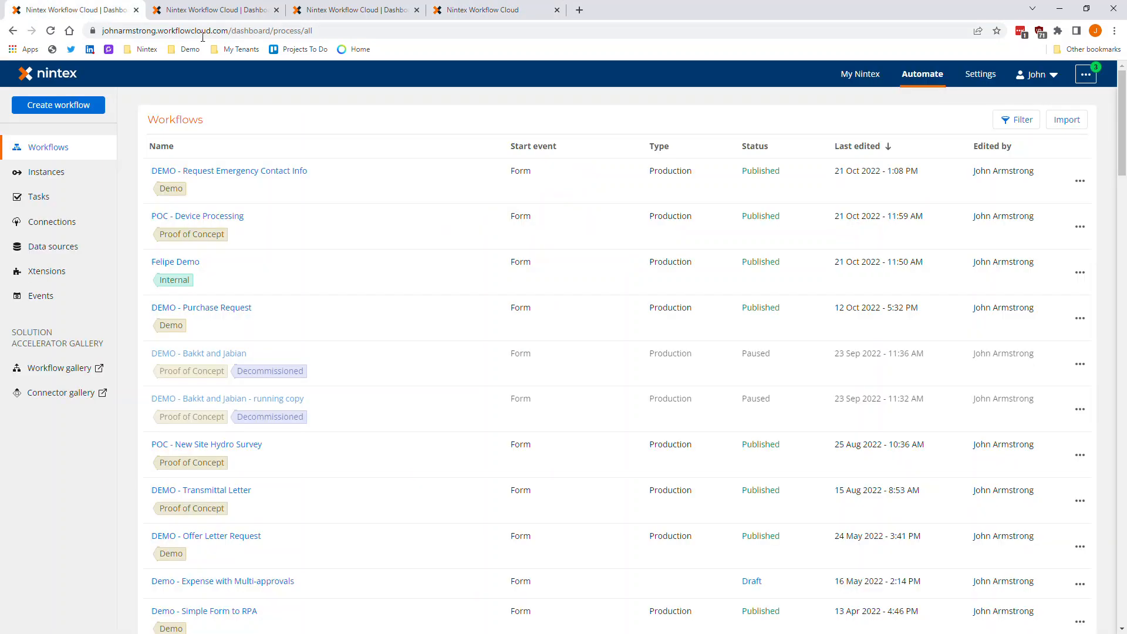
pyautogui.click(860, 75)
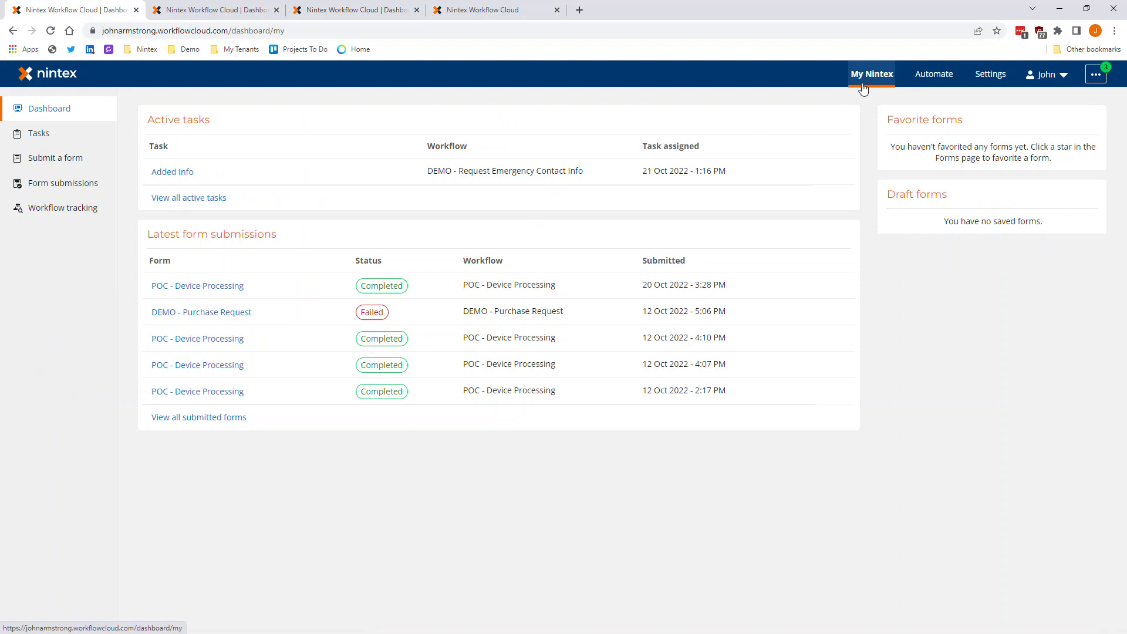
pyautogui.click(170, 175)
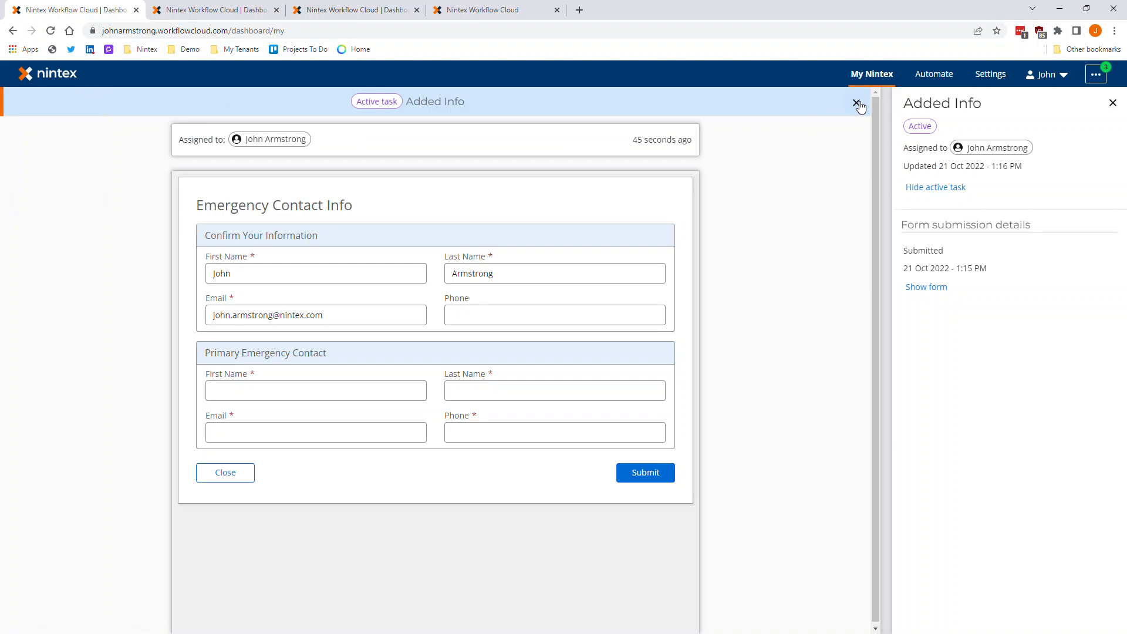
pyautogui.click(532, 310)
pyautogui.press('Tab')
pyautogui.press('Tab')
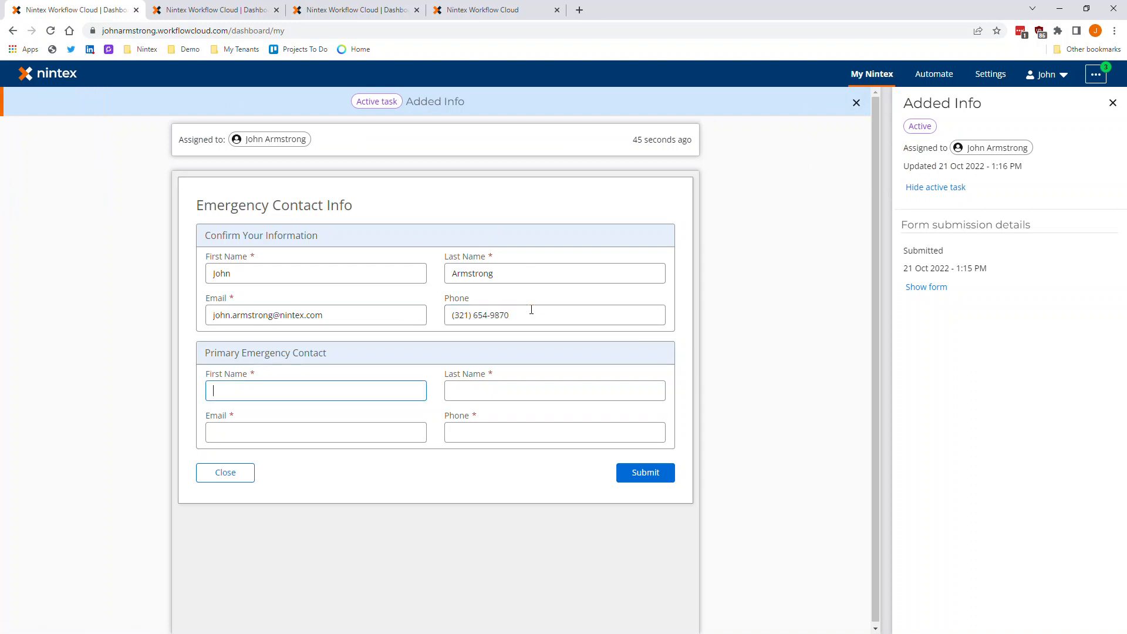
# - Fill in the Primary Emergency Contact's first name, last name, email and phone, and submit the task form
pyautogui.press('Tab')
pyautogui.press('Tab')
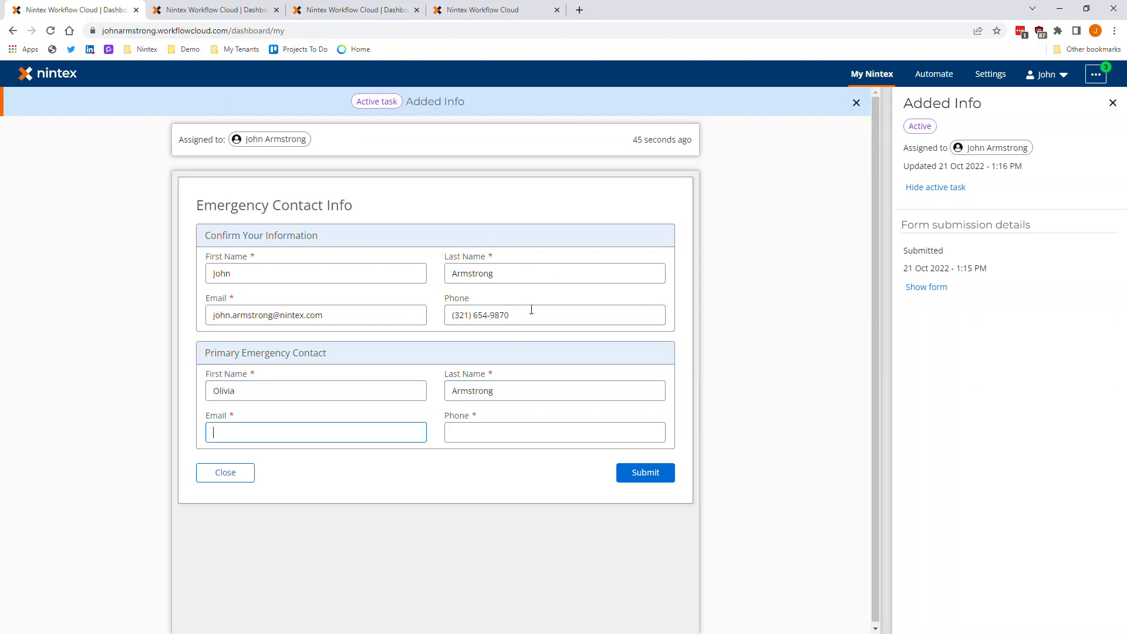
pyautogui.write('example@example.xyz')
pyautogui.press('Tab')
pyautogui.write('9876543210')
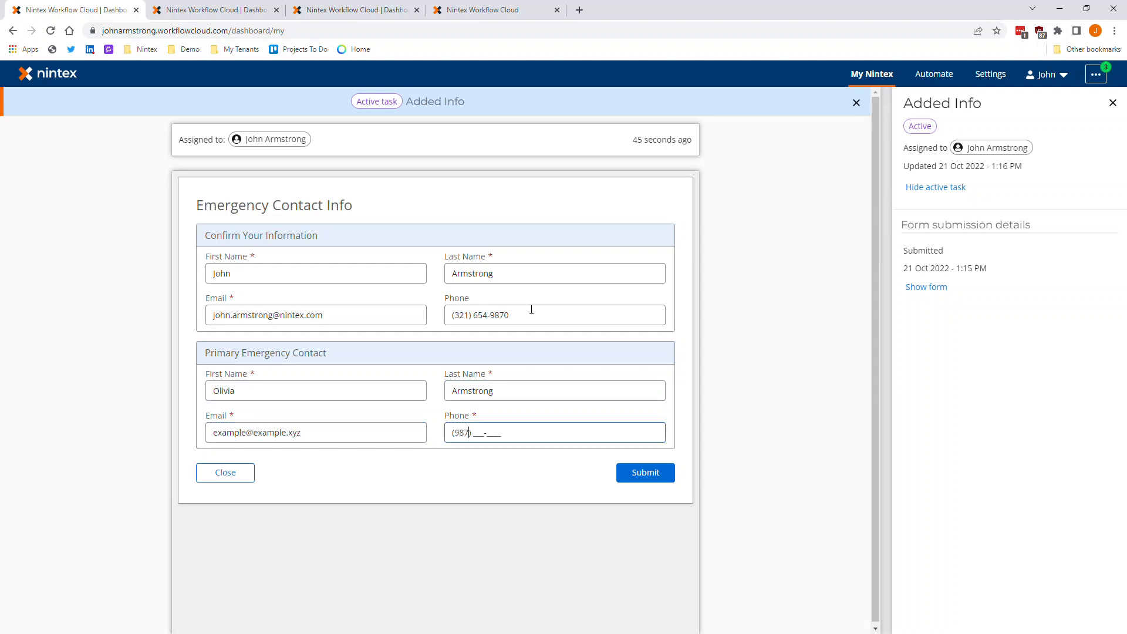
pyautogui.click(482, 467)
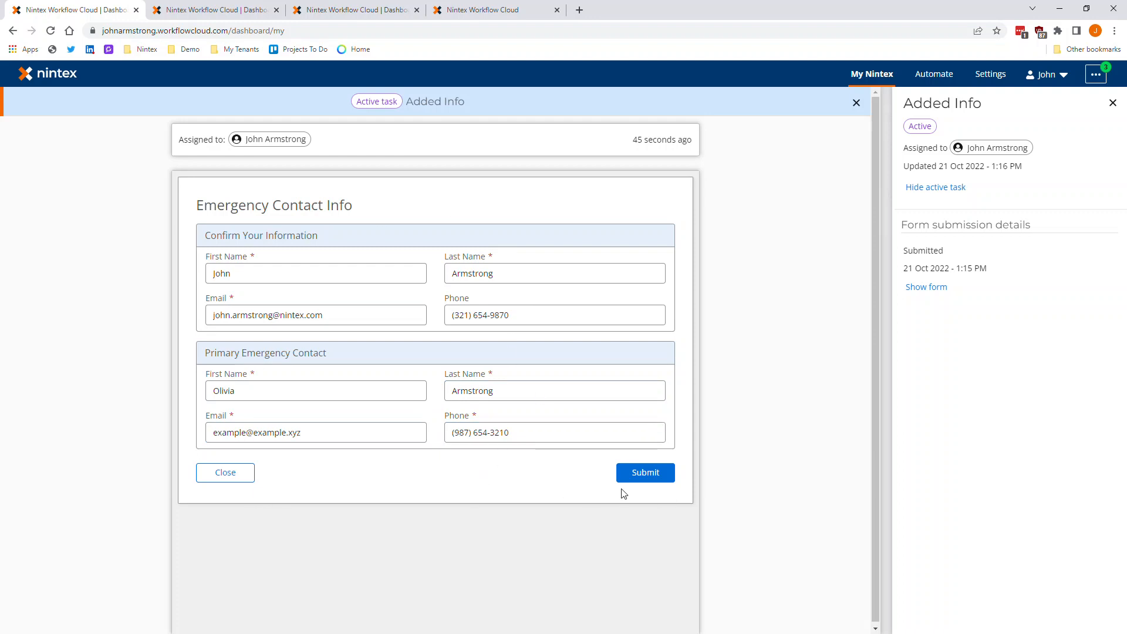
pyautogui.click(638, 488)
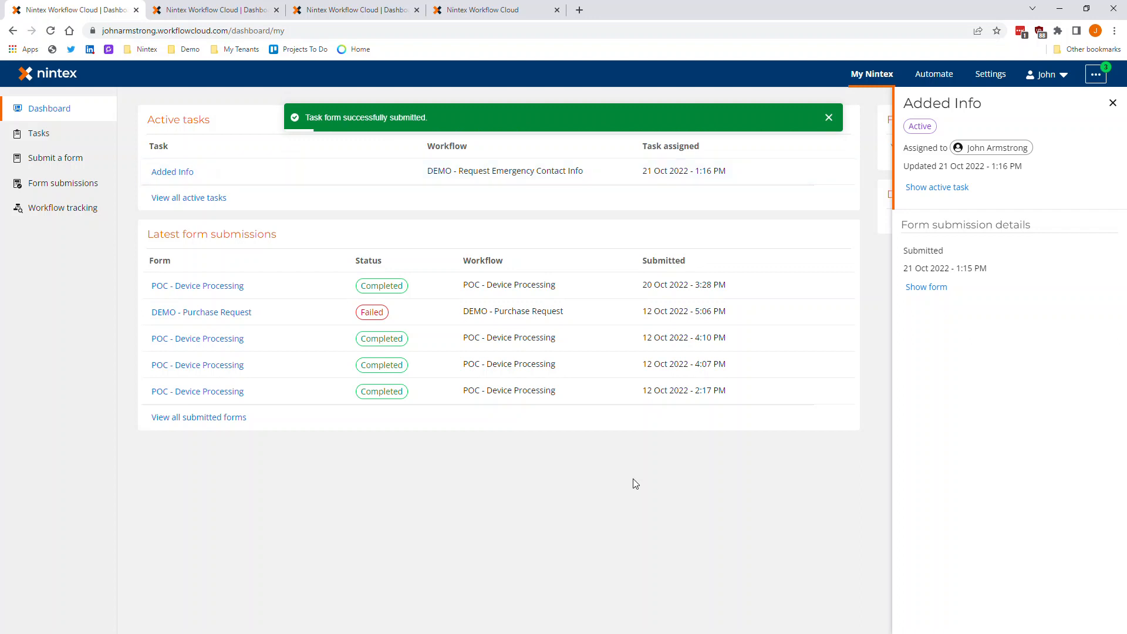
# - Switch to the refreshed SharePoint Operations Documents library, and examine the Contact Info Form.docx template and the newly generated contact info PDF
pyautogui.moveTo(0, 47); pyautogui.dragTo(335, 0)
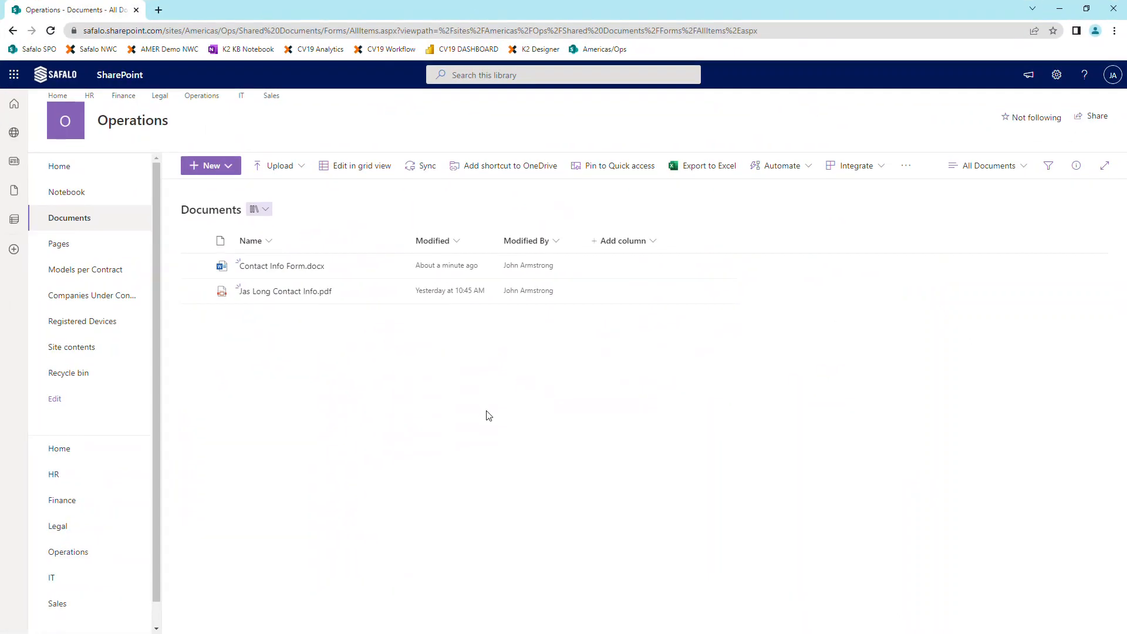
pyautogui.press('F5')
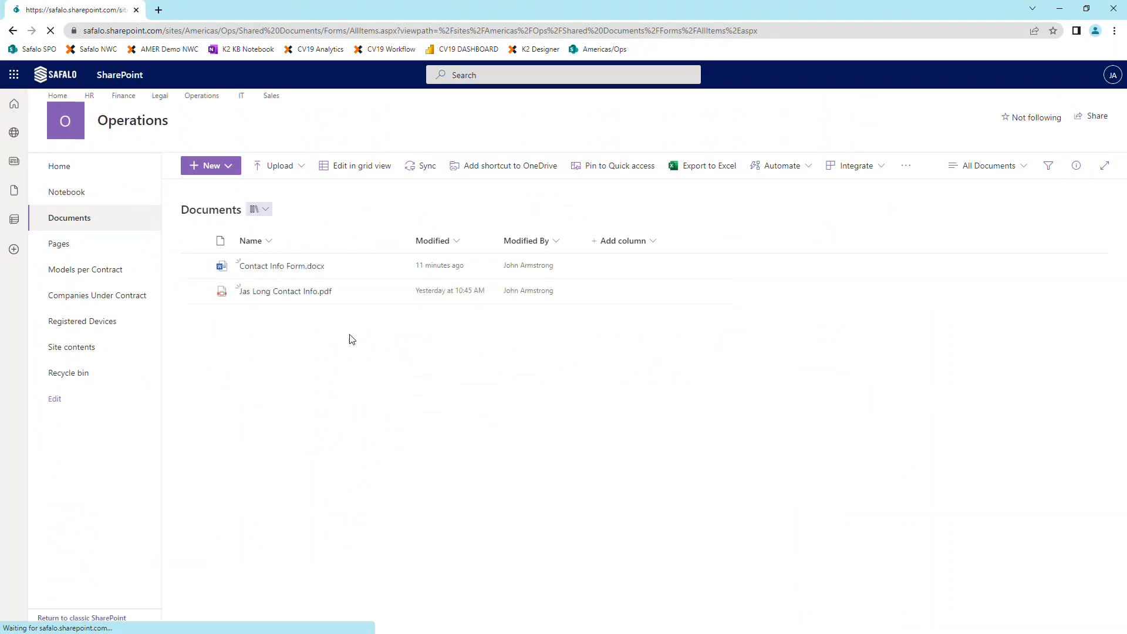
pyautogui.click(282, 266)
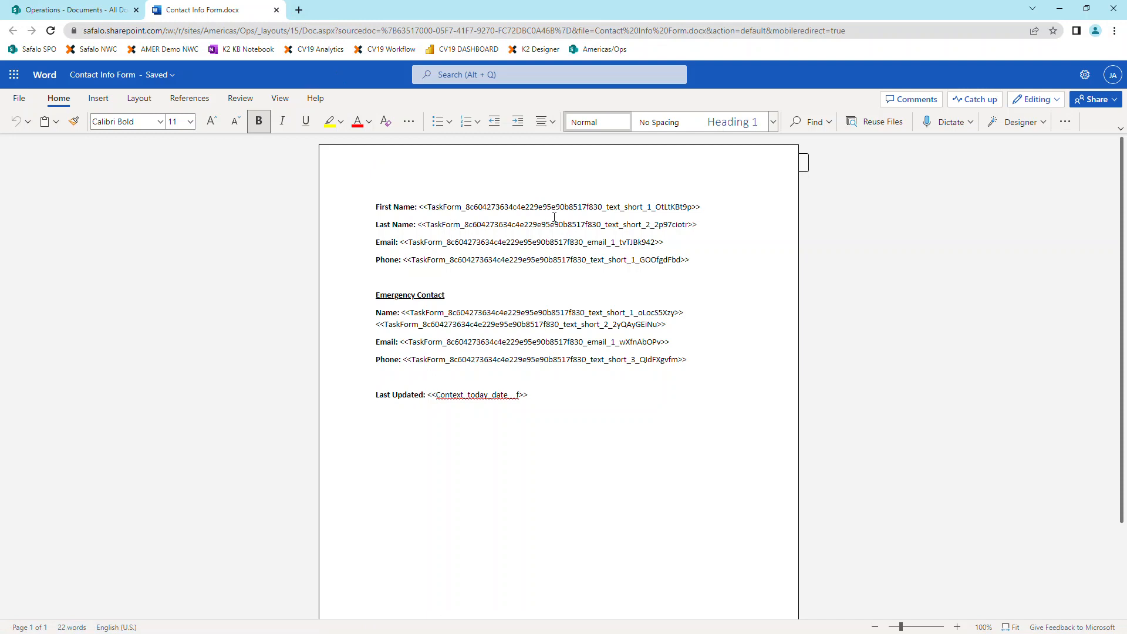
pyautogui.click(276, 10)
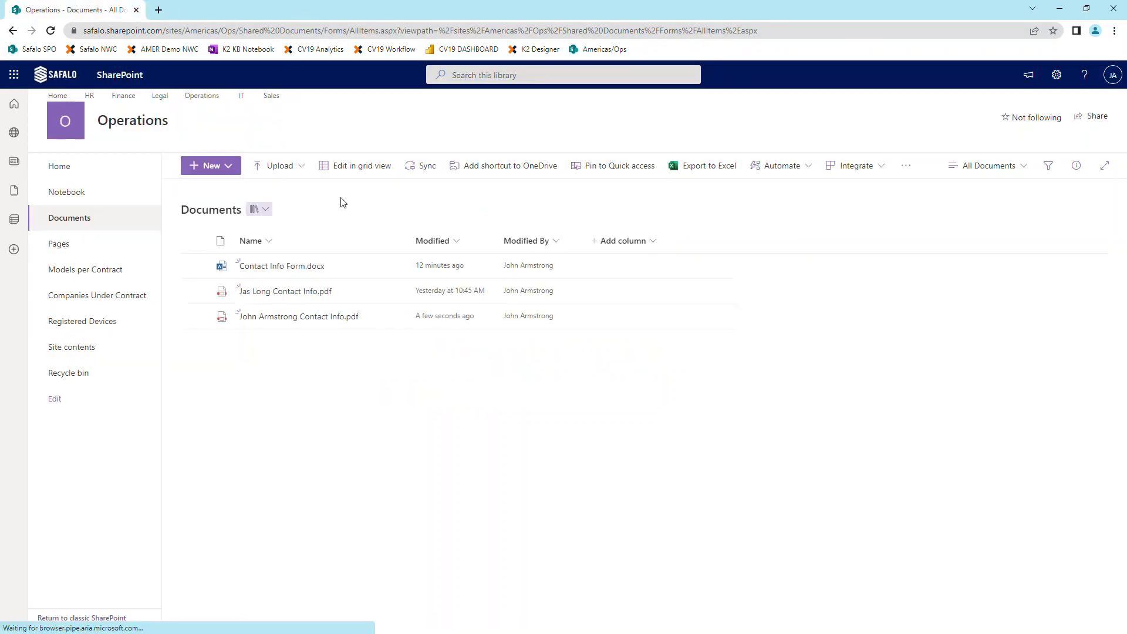
pyautogui.click(281, 319)
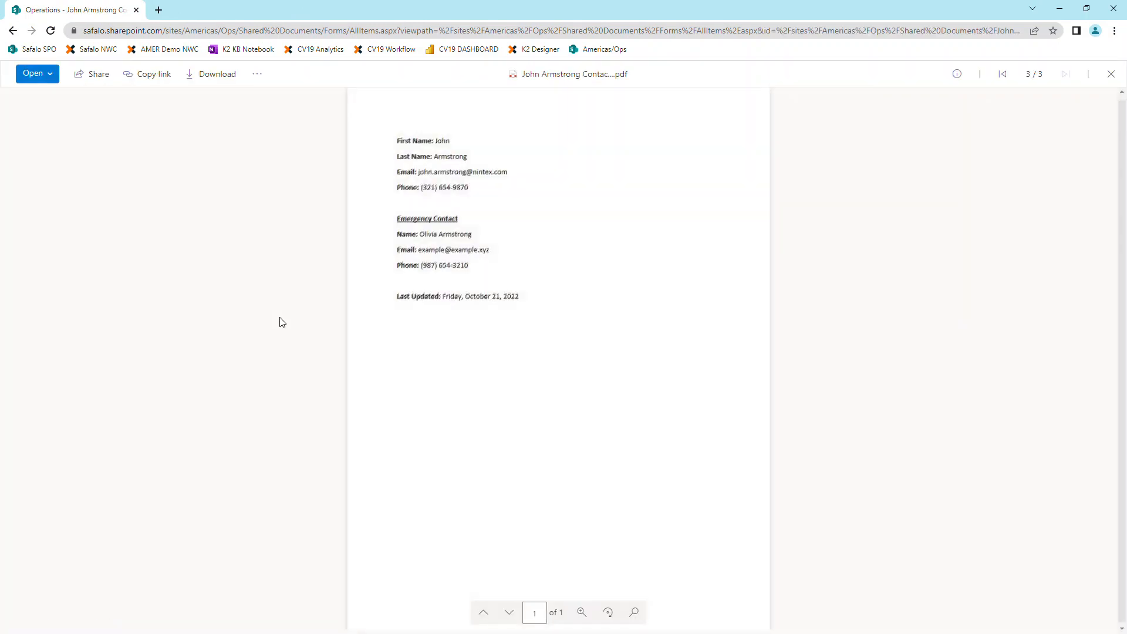